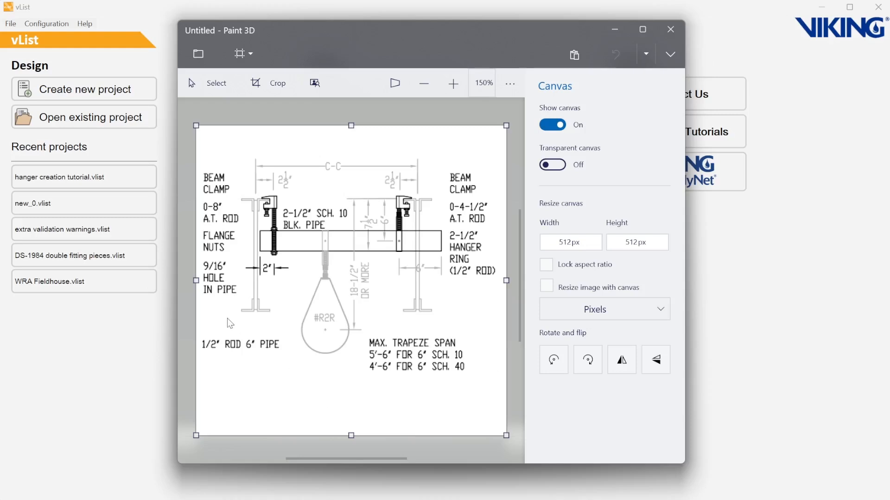
Open the recent project "hanger creation tutorial.vlist" with the Parts Manager, then reposition the Parts Manager window and make it taller.
{"action": "left_click", "coordinate": [61, 178]}
{"action": "left_click", "coordinate": [197, 44]}
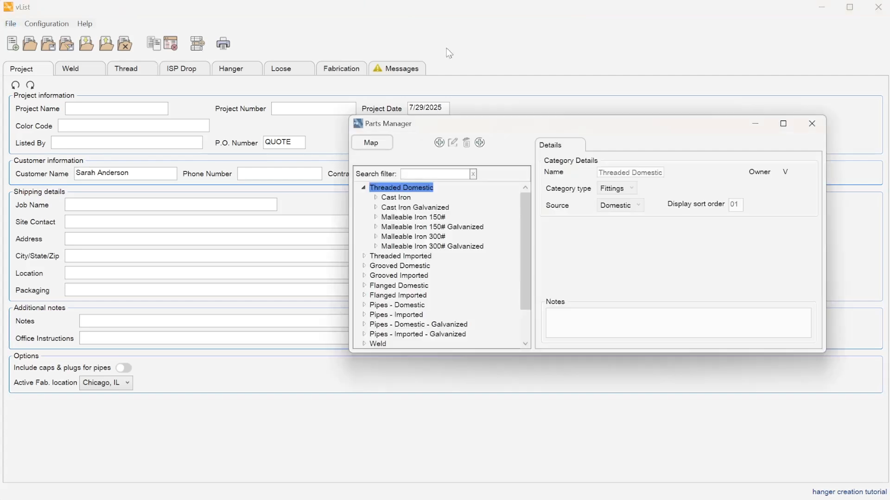
{"action": "left_click_drag", "start_coordinate": [496, 128], "coordinate": [295, 25]}
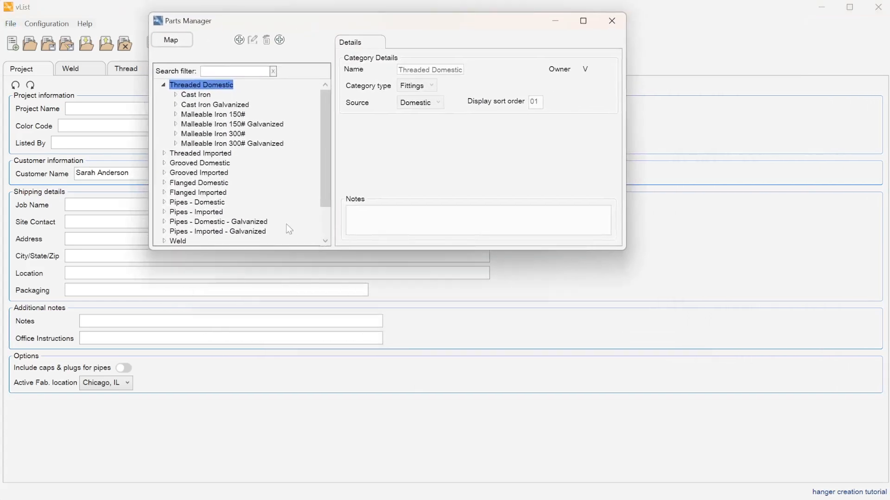
{"action": "left_click_drag", "start_coordinate": [260, 251], "coordinate": [256, 425]}
Expand the Hanger Kits category and its 18 Trapeze subcategory to view the existing trapeze kits.
{"action": "left_click", "coordinate": [168, 255]}
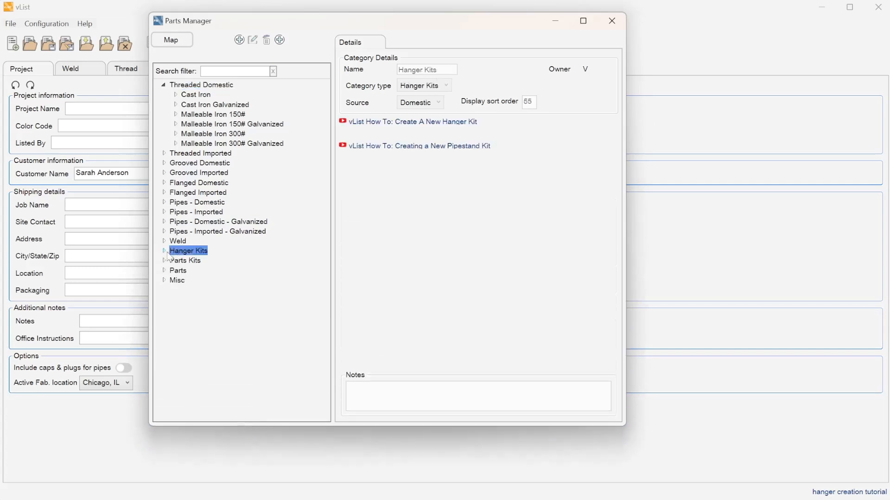
{"action": "left_click", "coordinate": [164, 252]}
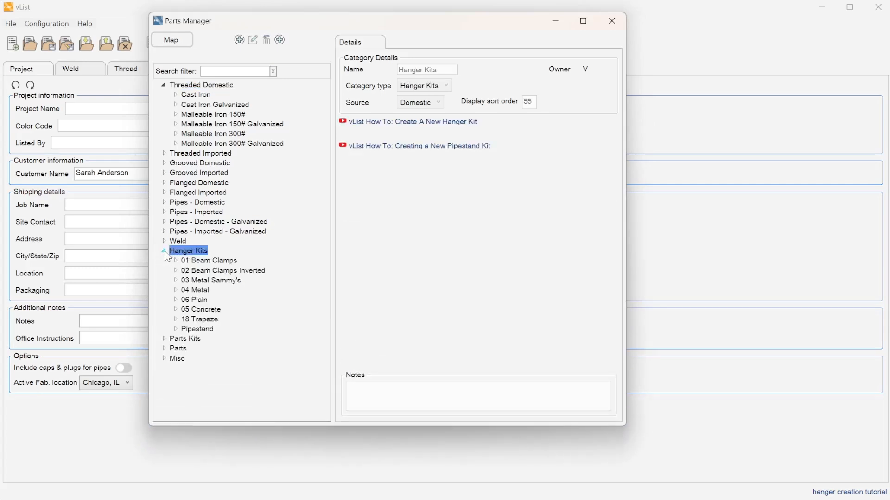
{"action": "left_click", "coordinate": [175, 319]}
{"action": "left_click", "coordinate": [195, 320]}
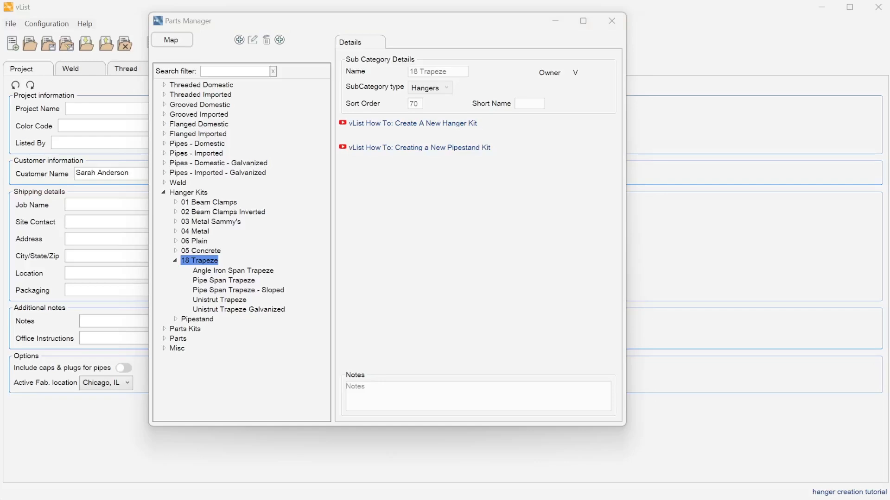
Add a subcategory named "Example Kit" under Hanger Kits and set its subcategory type to Hangers.
{"action": "left_click", "coordinate": [201, 194]}
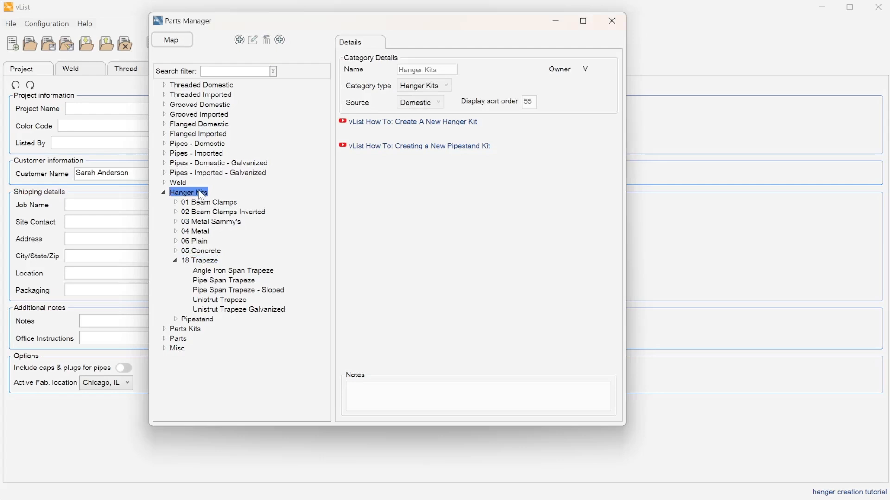
{"action": "right_click", "coordinate": [199, 194]}
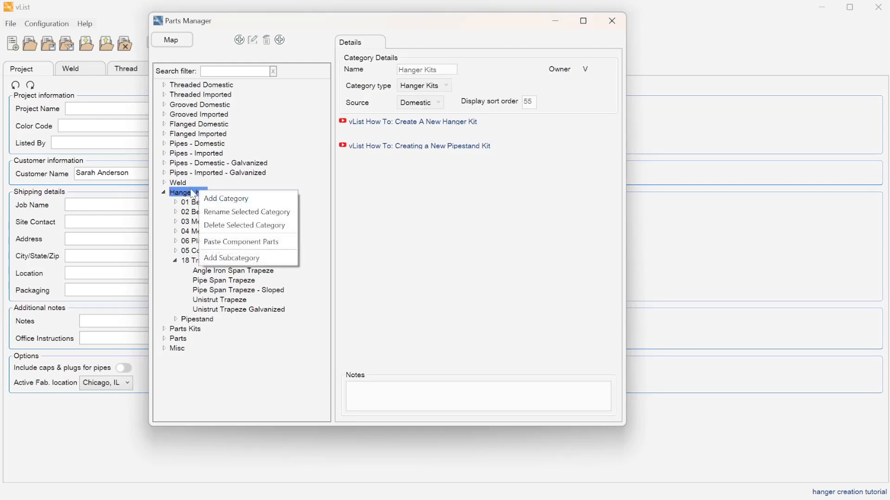
{"action": "left_click", "coordinate": [247, 261]}
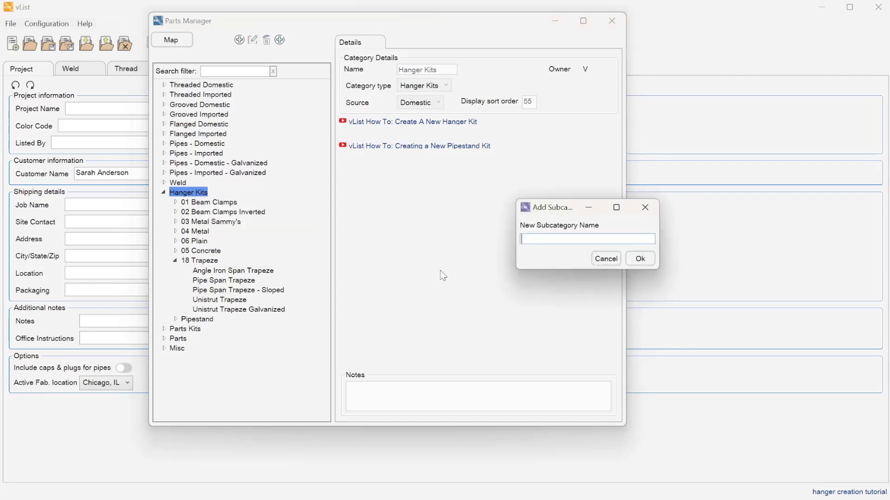
{"action": "type", "text": "Example Kit"}
{"action": "left_click", "coordinate": [641, 258]}
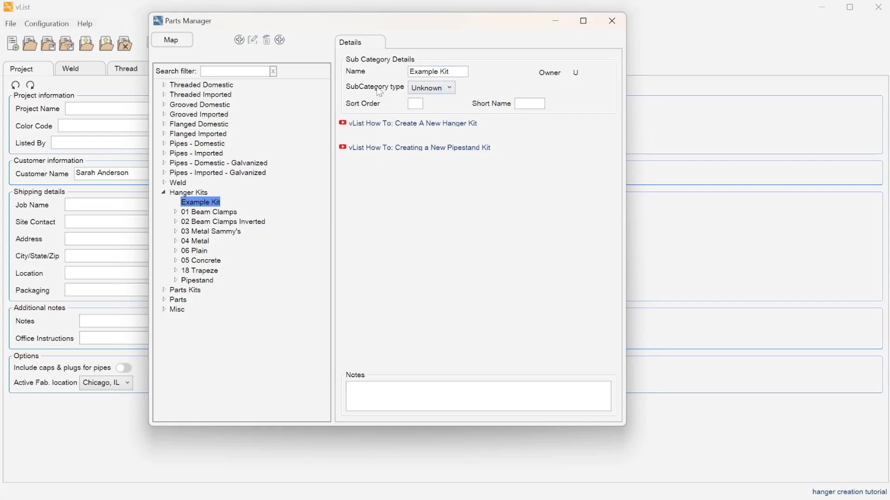
{"action": "left_click", "coordinate": [422, 89]}
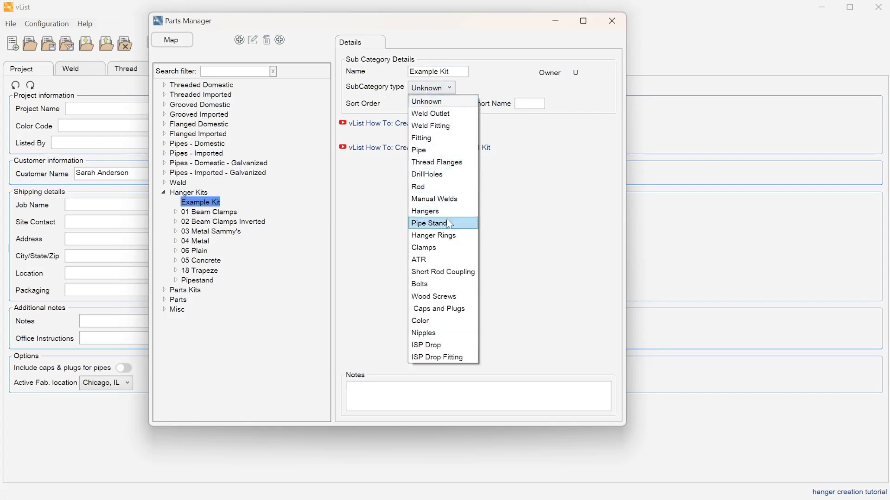
{"action": "left_click", "coordinate": [380, 201]}
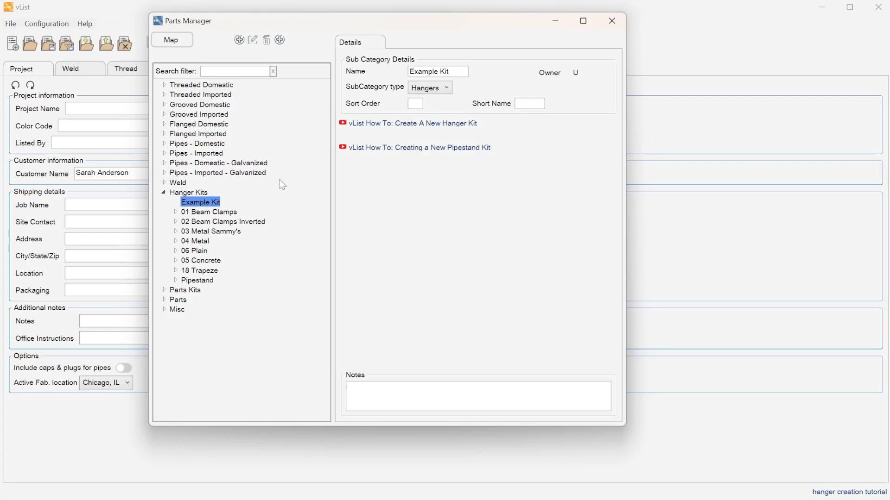
Add a component named "Example Trapeze" to the Example Kit subcategory.
{"action": "right_click", "coordinate": [212, 209]}
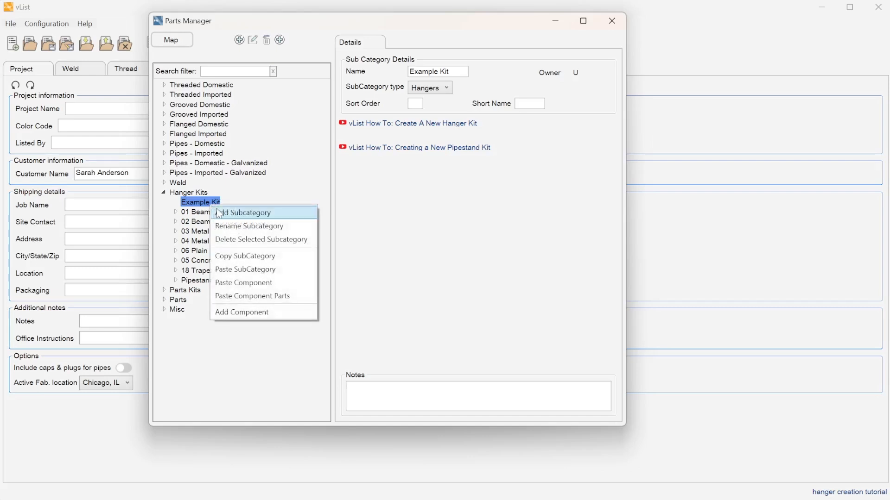
{"action": "left_click", "coordinate": [241, 312]}
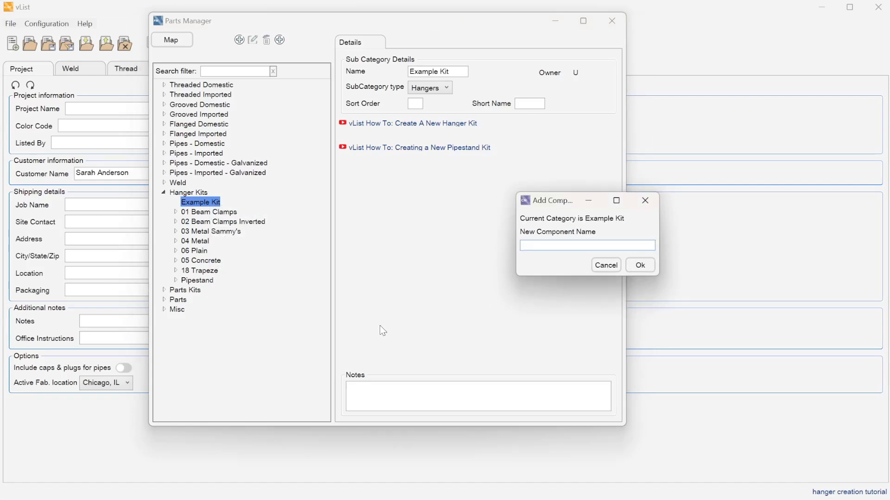
{"action": "type", "text": "Example Trapeze"}
{"action": "left_click", "coordinate": [651, 266]}
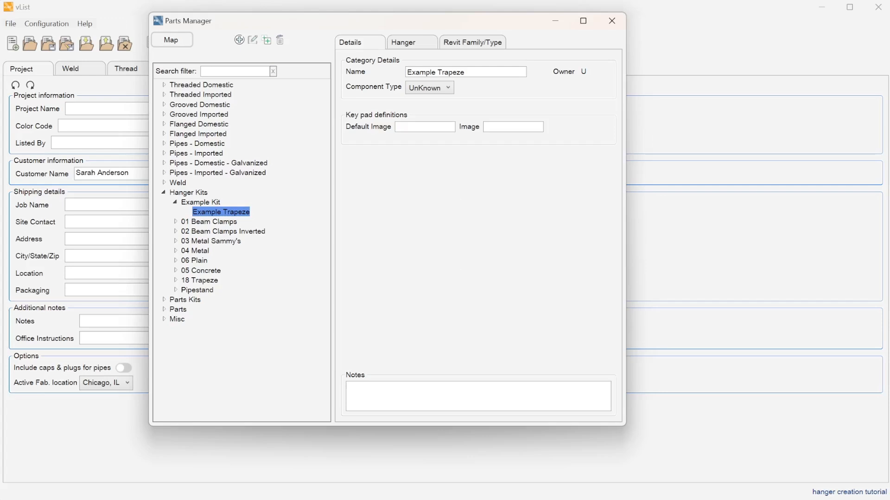
Copy the file name "Trapeze example.png" from the hangers folder in File Explorer and enter it as Example Trapeze's default image in vList.
{"action": "key", "text": "alt+Tab"}
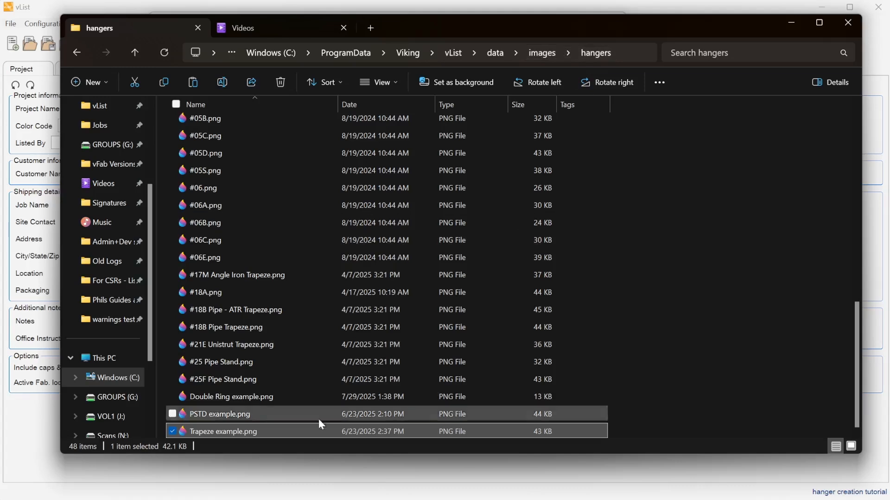
{"action": "left_click", "coordinate": [206, 433]}
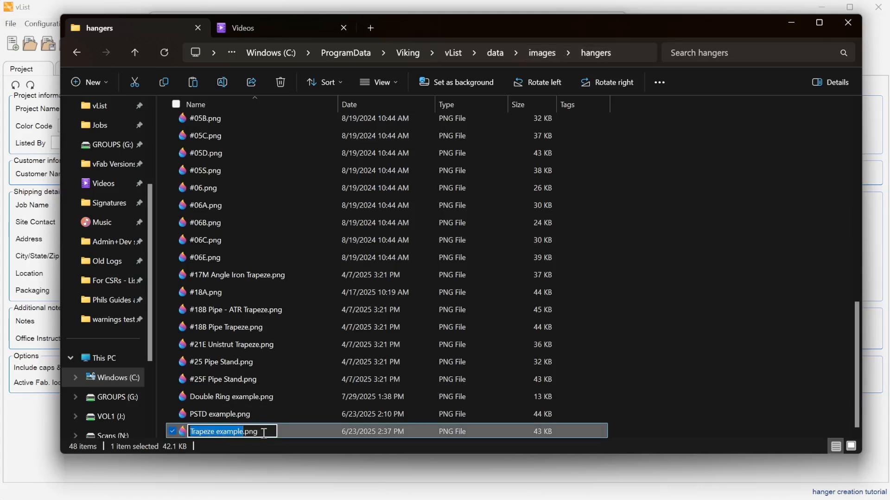
{"action": "left_click_drag", "start_coordinate": [263, 432], "coordinate": [178, 431]}
{"action": "key", "text": "ctrl+c"}
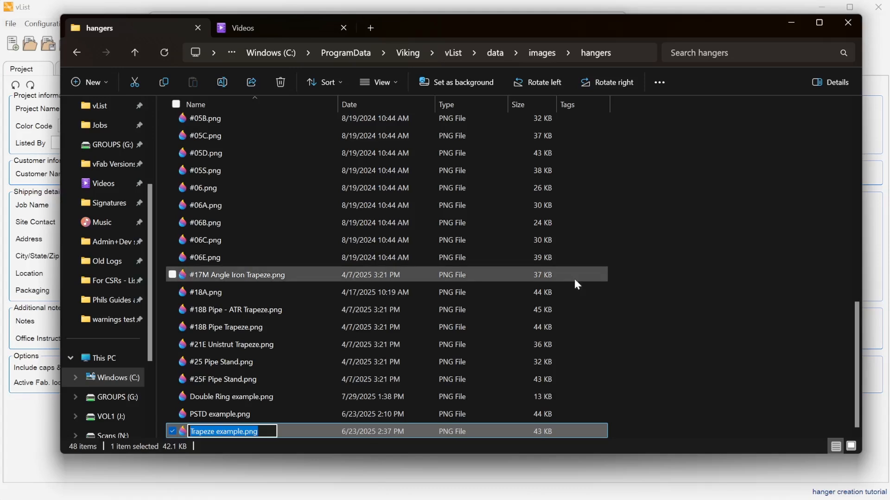
{"action": "left_click", "coordinate": [791, 25]}
{"action": "left_click", "coordinate": [431, 126]}
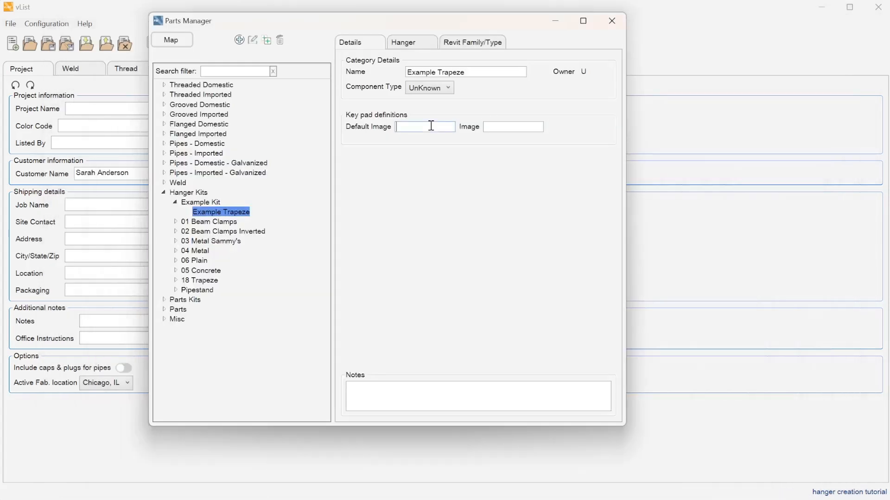
{"action": "key", "text": "ctrl+v"}
{"action": "key", "text": "Tab"}
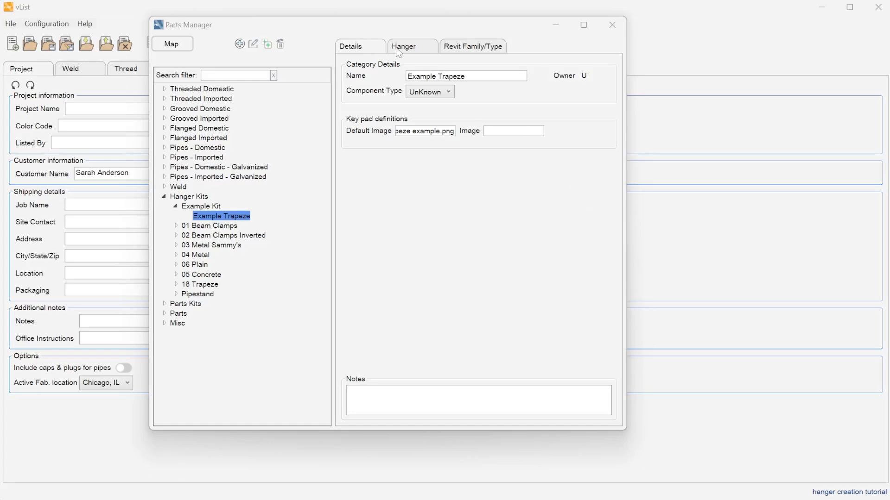
Show Example Trapeze's hanger parts list and arrange the Parts Manager beside the trapeze drawing in Paint 3D.
{"action": "left_click", "coordinate": [419, 51]}
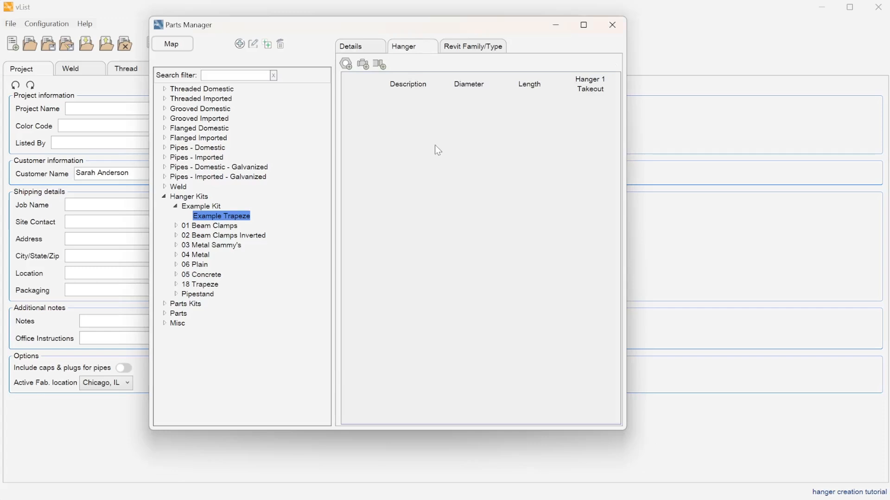
{"action": "key", "text": "alt+Tab"}
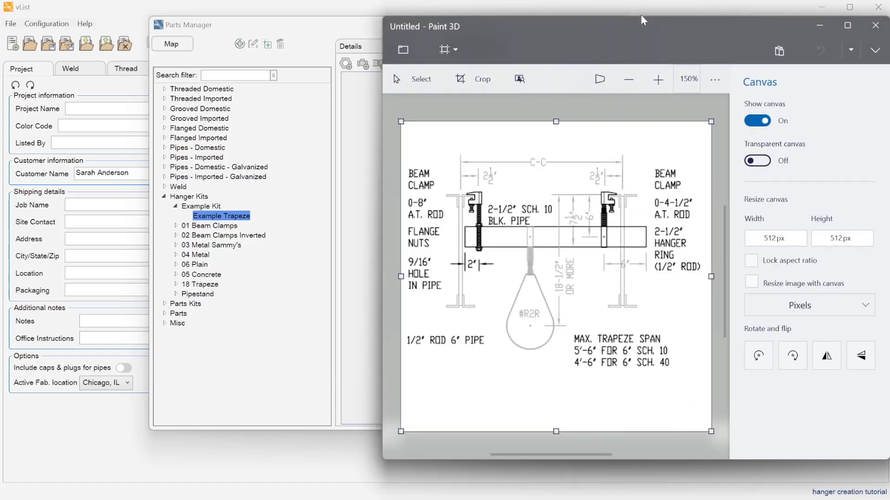
{"action": "left_click_drag", "start_coordinate": [639, 26], "coordinate": [667, 23]}
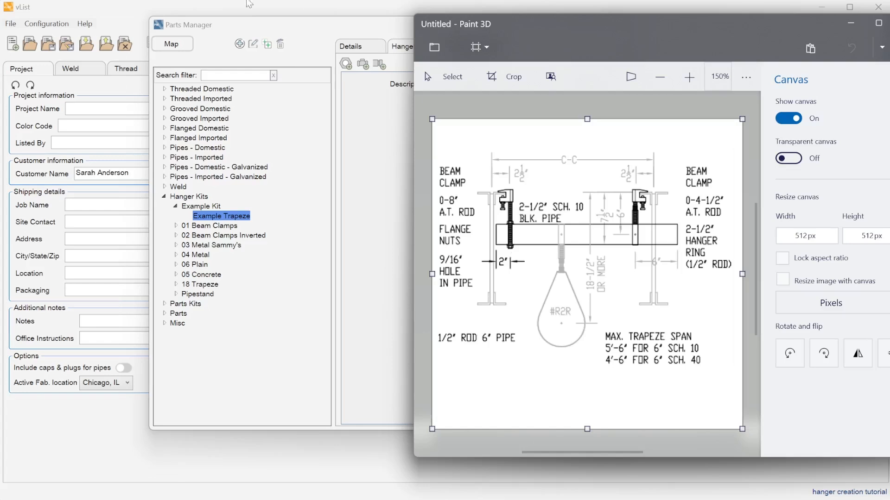
{"action": "left_click", "coordinate": [325, 29]}
{"action": "left_click_drag", "start_coordinate": [325, 29], "coordinate": [179, 43]}
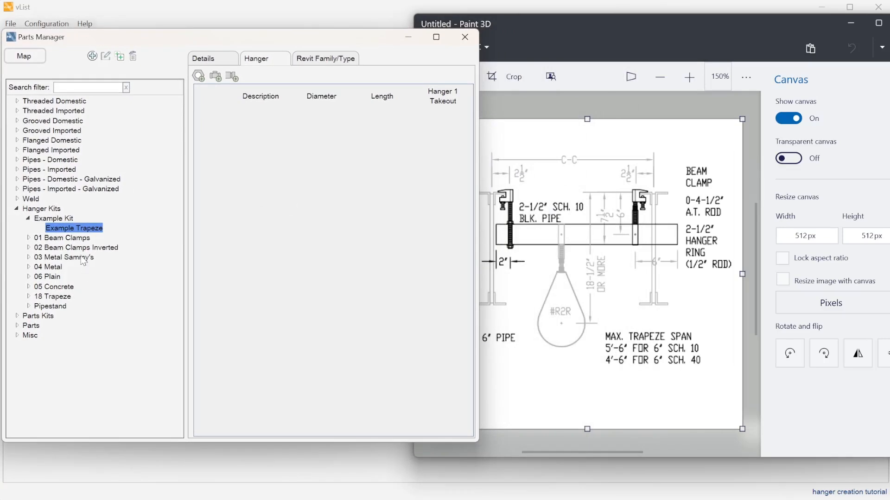
Add the Hanger rings galv component from the Hanger Rings subcategory to the hanger parts list and set its diameter to D1.
{"action": "left_click", "coordinate": [199, 77]}
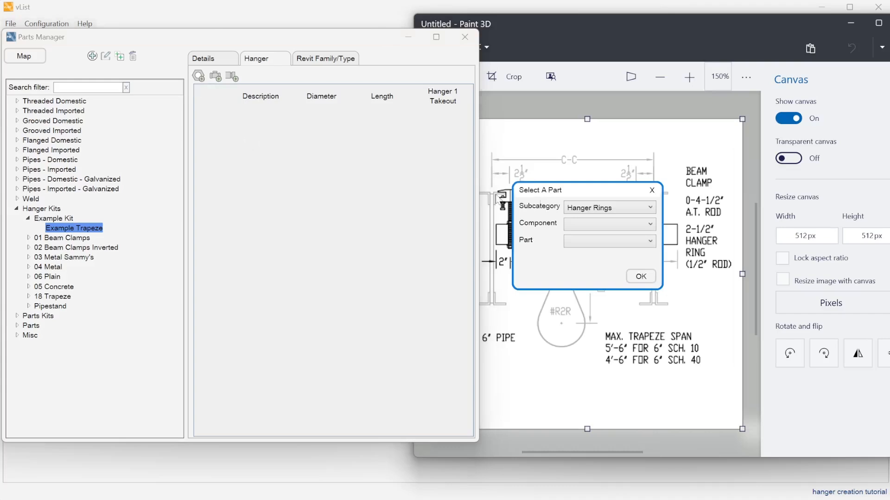
{"action": "left_click", "coordinate": [589, 227]}
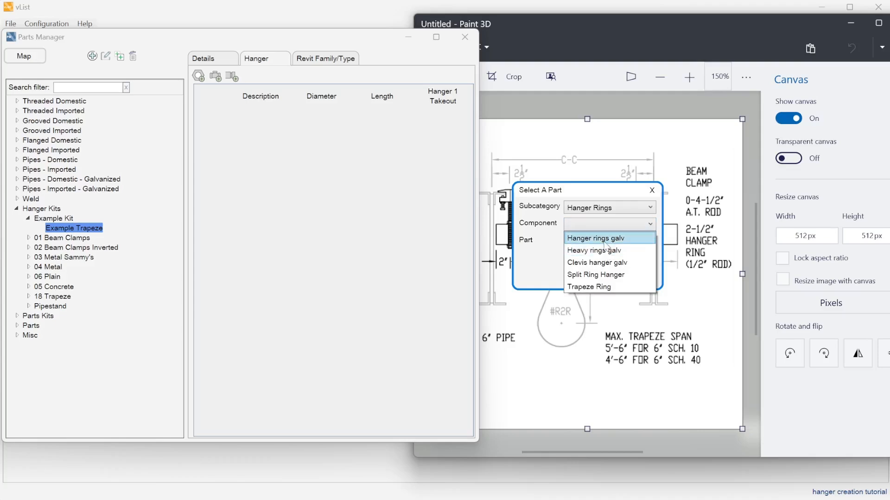
{"action": "left_click", "coordinate": [604, 242]}
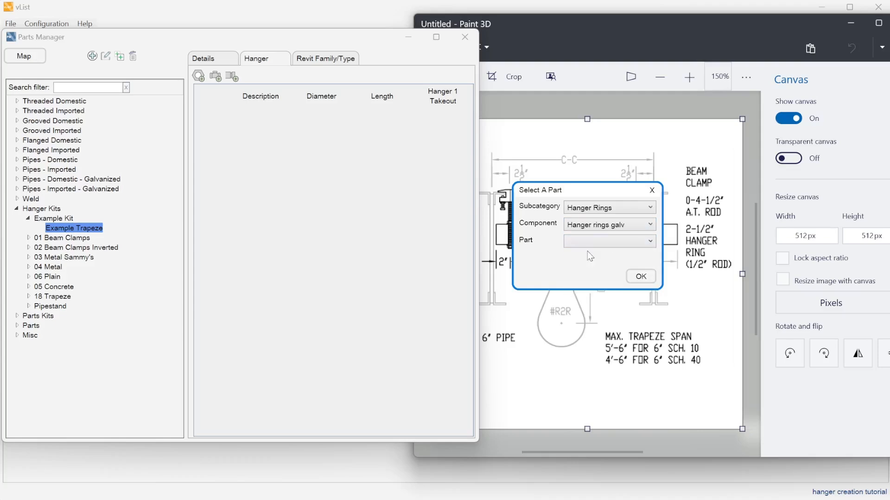
{"action": "left_click", "coordinate": [640, 279]}
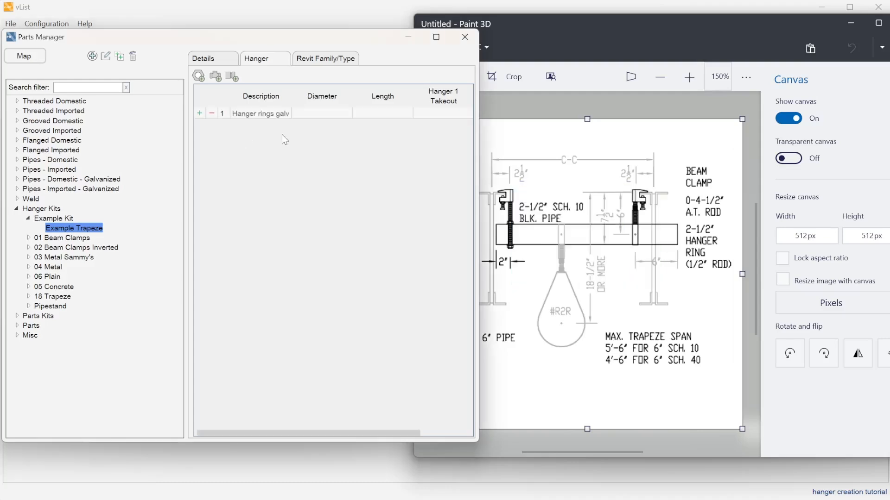
{"action": "left_click", "coordinate": [321, 115]}
{"action": "left_click", "coordinate": [322, 116]}
{"action": "type", "text": "D1"}
{"action": "key", "text": "Return"}
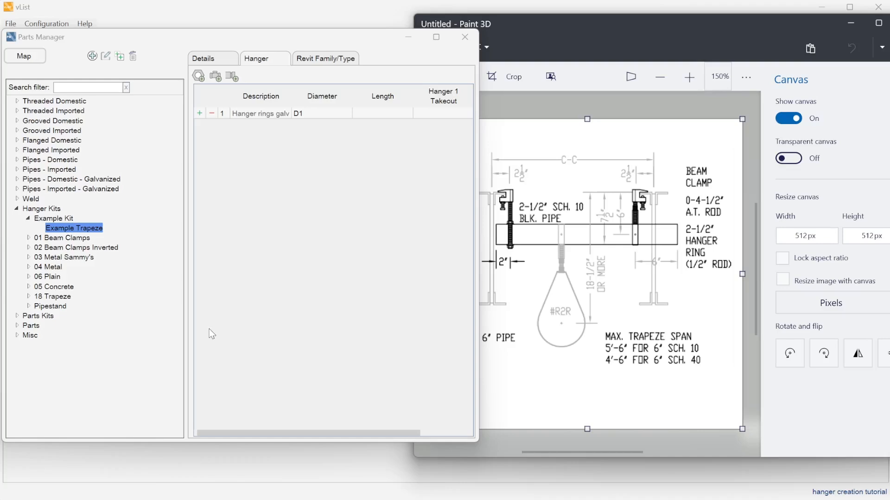
Consult the trapeze drawing and add the ATR 10' component from the All Thread Rods subcategory to the hanger parts list.
{"action": "left_click", "coordinate": [623, 32]}
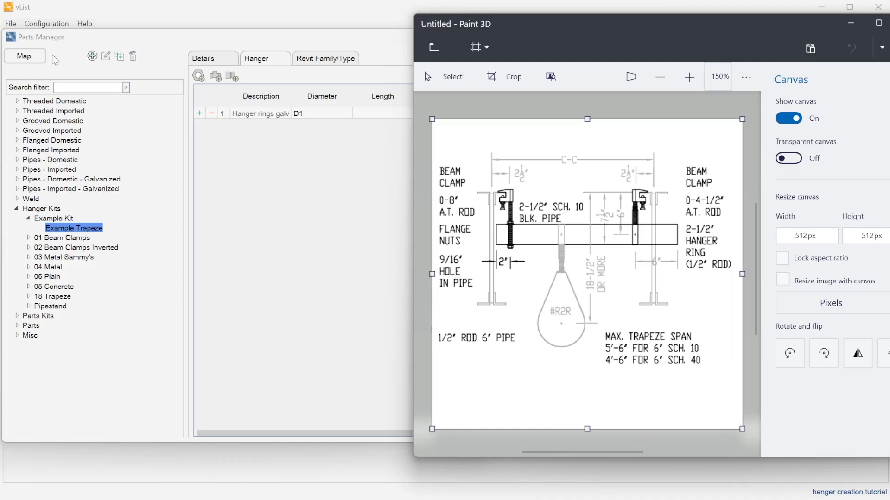
{"action": "left_click", "coordinate": [200, 78]}
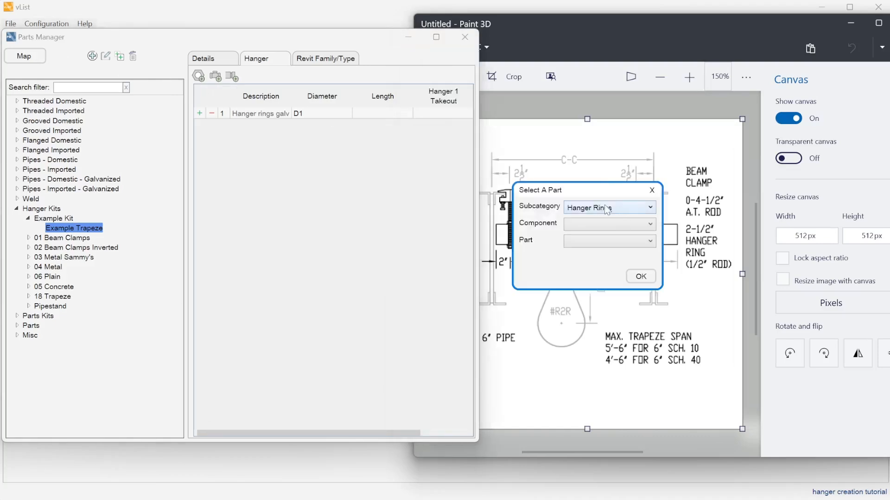
{"action": "left_click", "coordinate": [622, 212]}
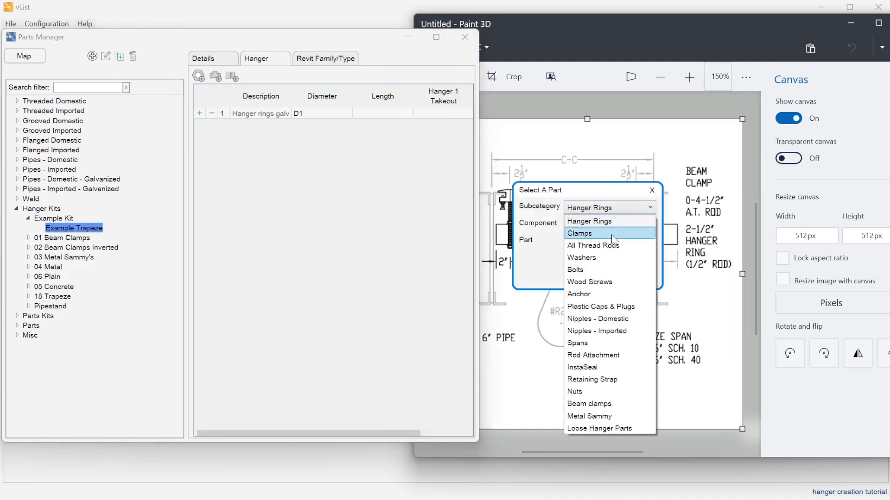
{"action": "left_click", "coordinate": [611, 246]}
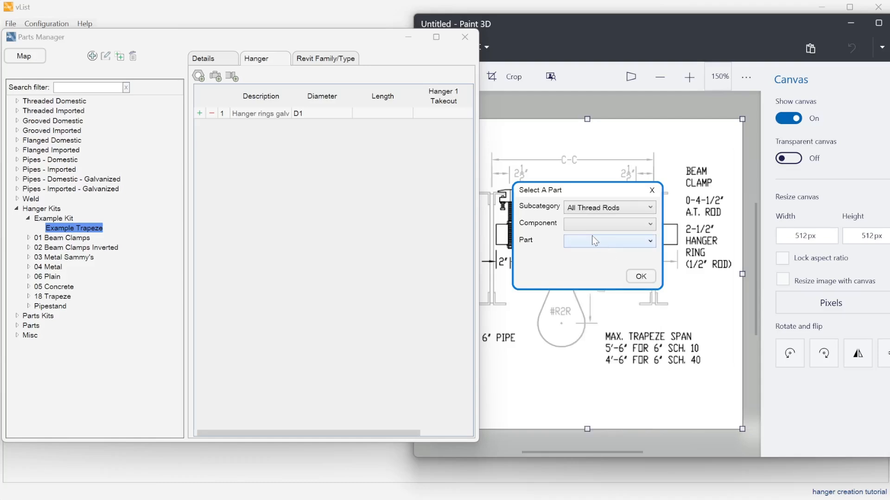
{"action": "left_click", "coordinate": [591, 227]}
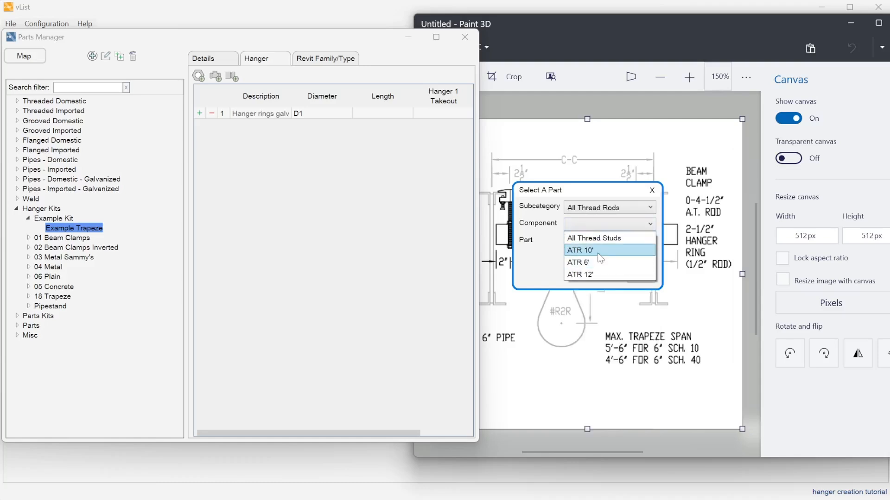
{"action": "left_click", "coordinate": [597, 251]}
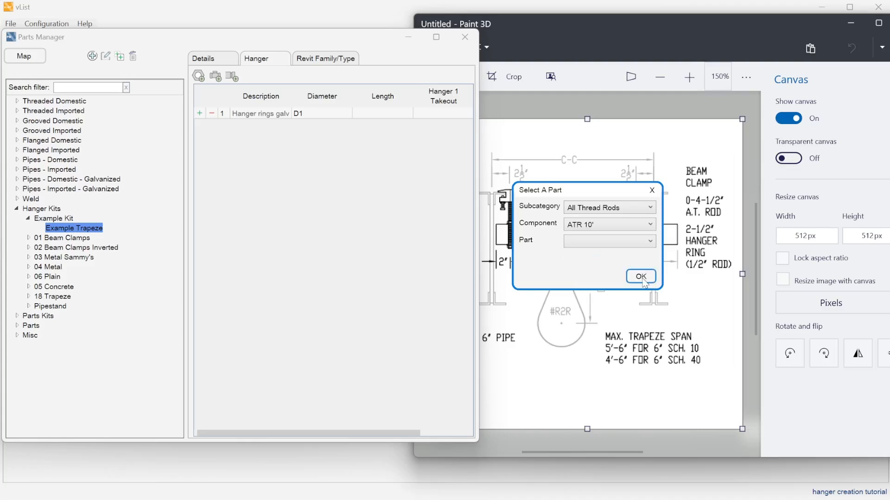
{"action": "left_click", "coordinate": [641, 278]}
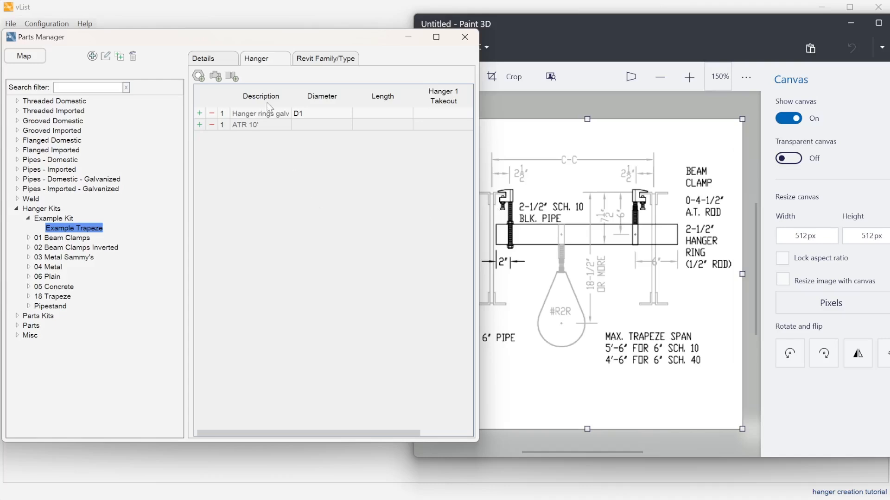
Add the Sch 40 21' component from Pipes - Domestic, Sch 40, to the hanger parts list and duplicate the ATR 10' row twice.
{"action": "left_click", "coordinate": [232, 77]}
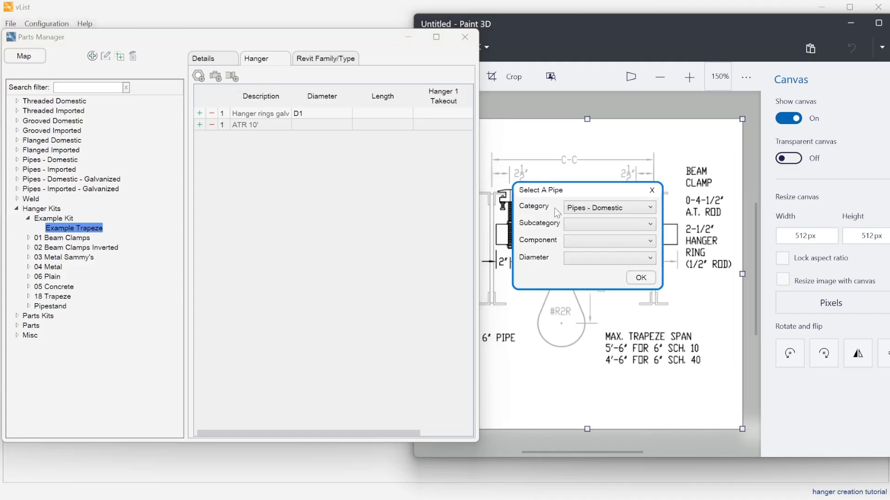
{"action": "left_click", "coordinate": [586, 224]}
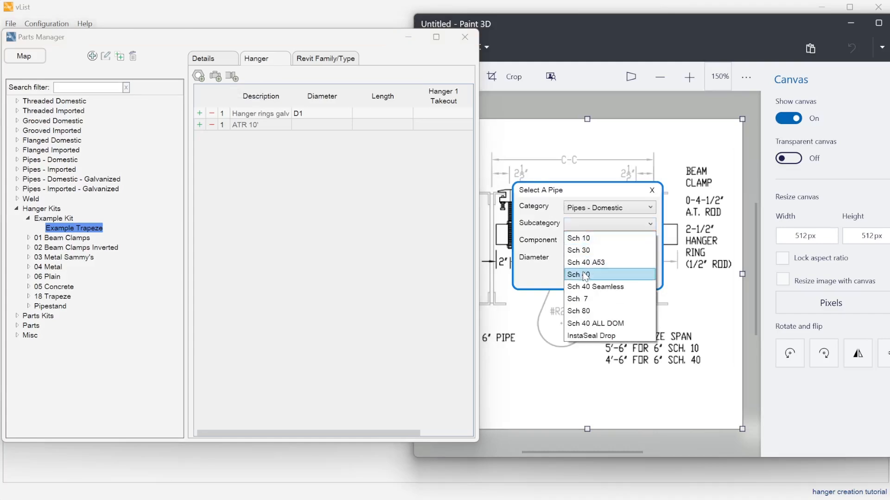
{"action": "left_click", "coordinate": [583, 275]}
{"action": "left_click", "coordinate": [583, 241]}
{"action": "left_click", "coordinate": [586, 255]}
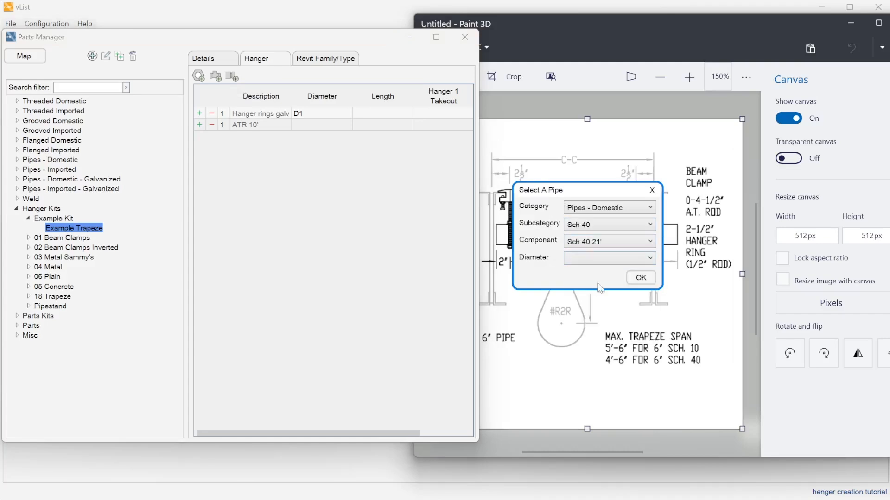
{"action": "left_click", "coordinate": [650, 279]}
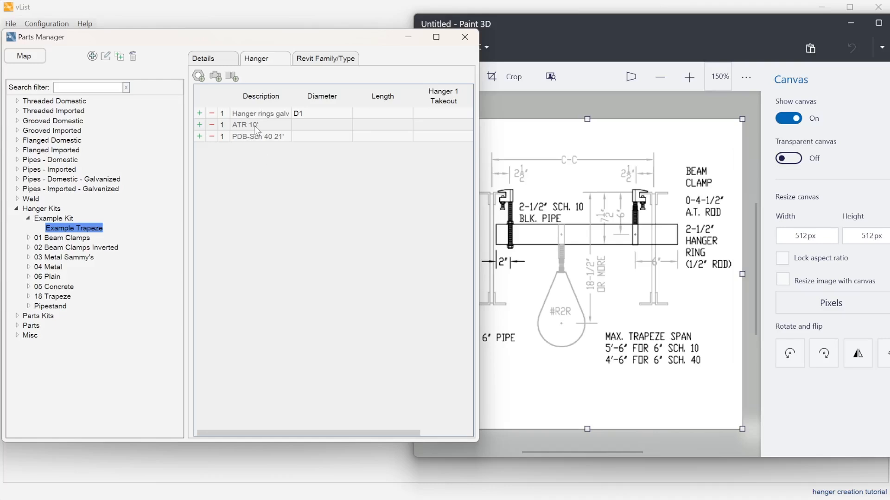
{"action": "left_click", "coordinate": [202, 124]}
{"action": "left_click", "coordinate": [201, 124]}
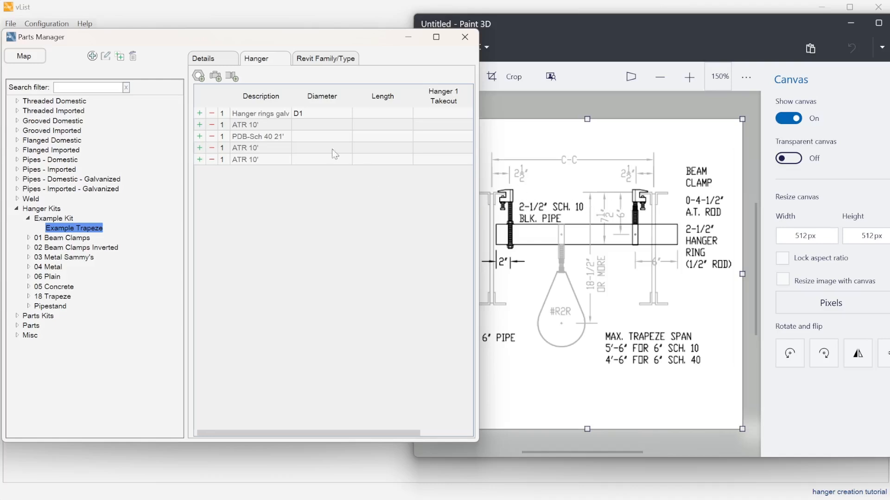
Add the Beam clamp component from the Beam clamps subcategory to the hanger parts list and set its quantity to 2.
{"action": "left_click", "coordinate": [199, 77]}
{"action": "left_click", "coordinate": [608, 210]}
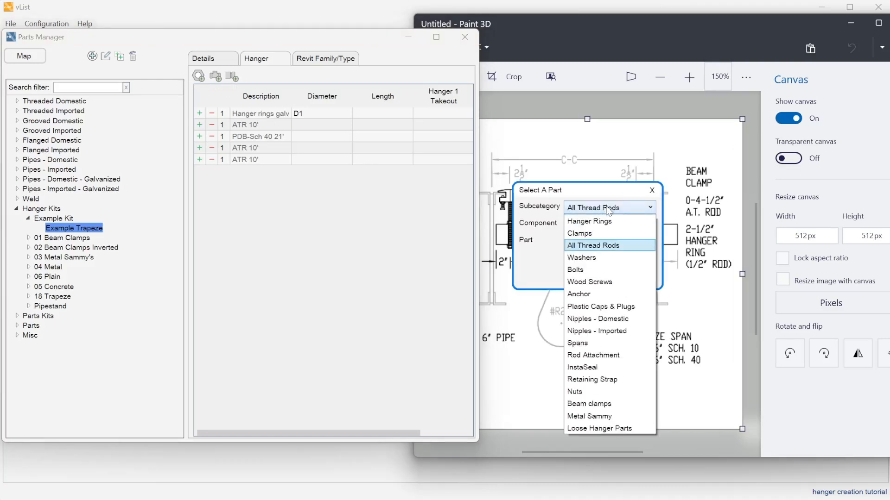
{"action": "left_click", "coordinate": [599, 404]}
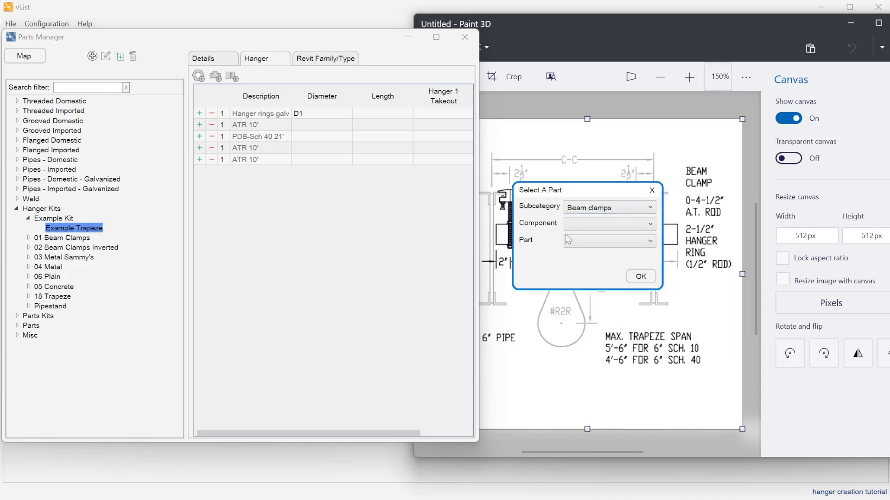
{"action": "left_click", "coordinate": [571, 226]}
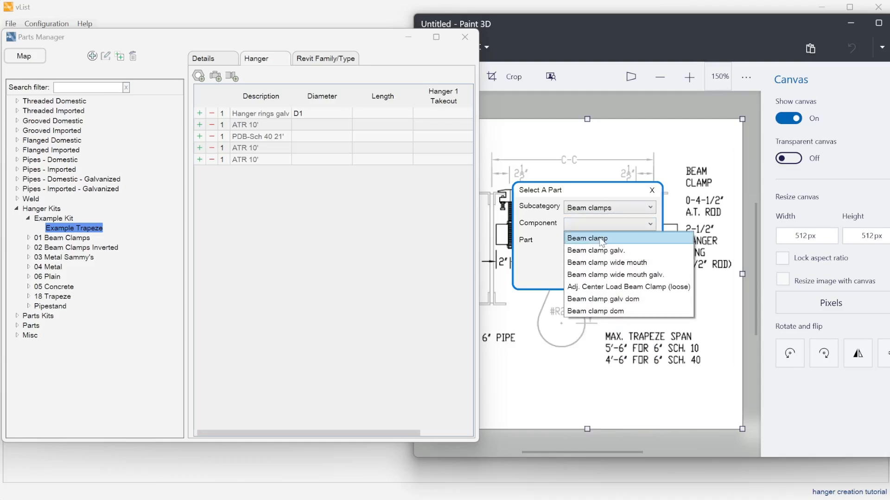
{"action": "left_click", "coordinate": [600, 239]}
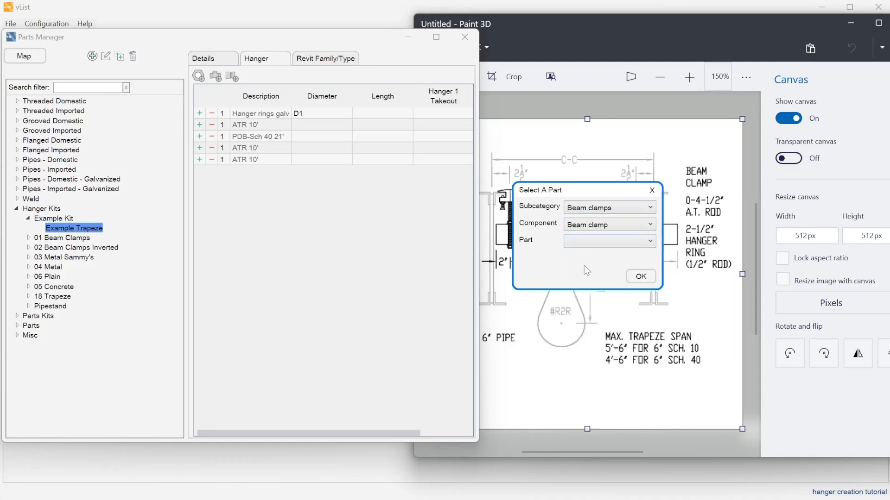
{"action": "left_click", "coordinate": [639, 277]}
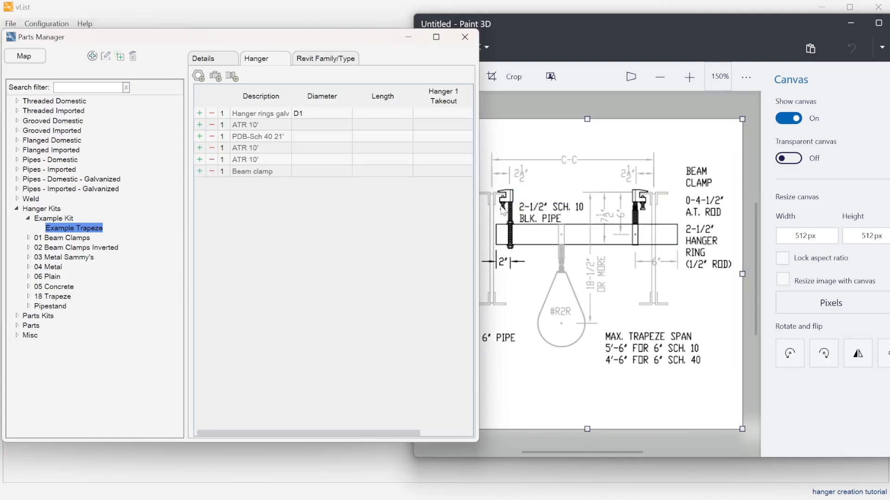
{"action": "left_click", "coordinate": [223, 171]}
{"action": "type", "text": "2"}
{"action": "key", "text": "Return"}
Add the Full EG Hex Nut component from the Nuts subcategory to the hanger parts list with a quantity of 2.
{"action": "left_click", "coordinate": [198, 76]}
{"action": "left_click", "coordinate": [600, 208]}
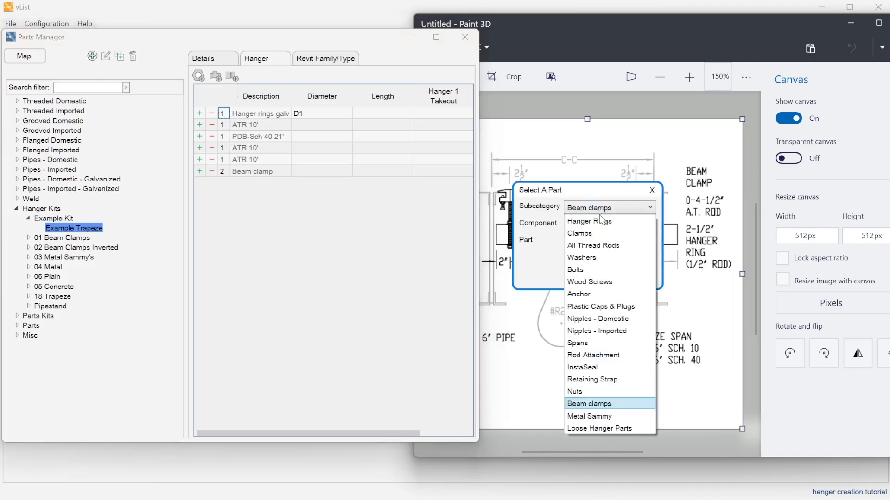
{"action": "left_click", "coordinate": [600, 395]}
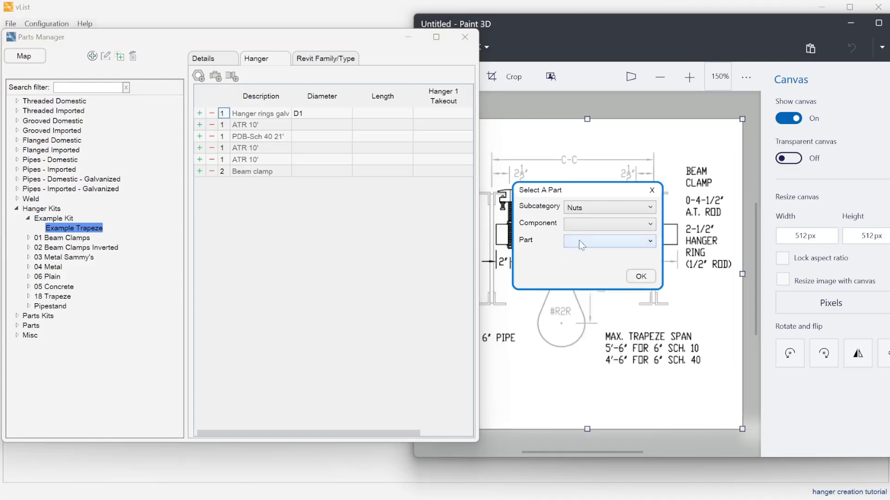
{"action": "left_click", "coordinate": [585, 224]}
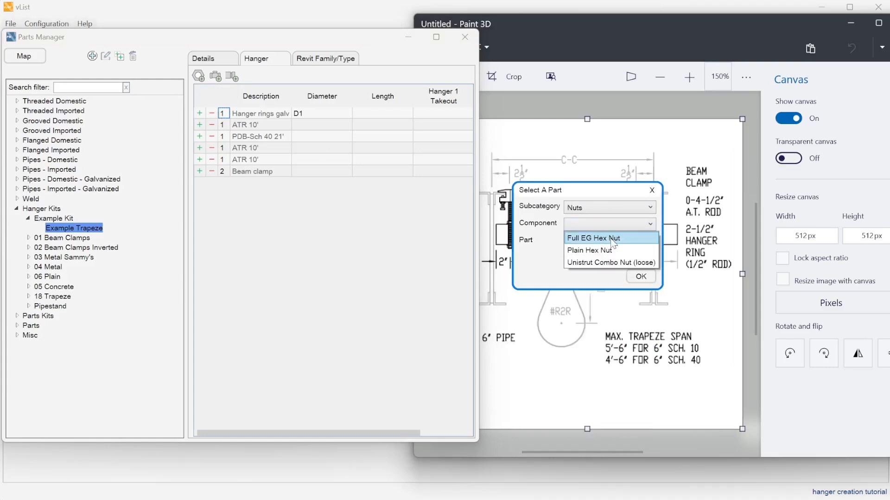
{"action": "left_click", "coordinate": [612, 239]}
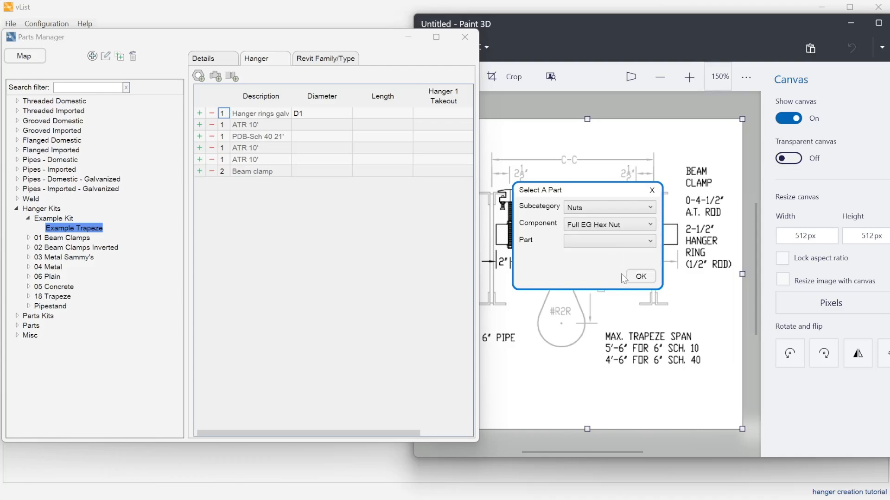
{"action": "left_click", "coordinate": [636, 277]}
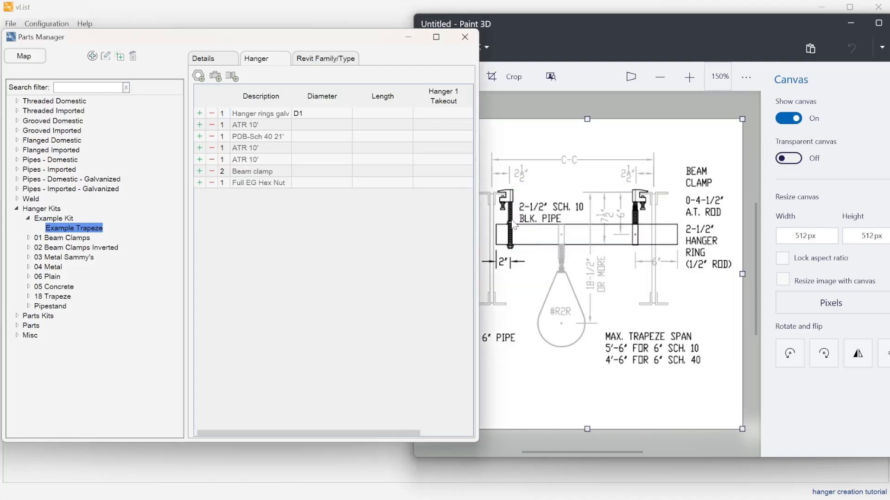
{"action": "left_click", "coordinate": [226, 183]}
{"action": "type", "text": "2"}
{"action": "key", "text": "Return"}
Add the Round washers component from the Washers subcategory to the hanger parts list and set its quantity to 2.
{"action": "left_click", "coordinate": [199, 76]}
{"action": "left_click", "coordinate": [577, 208]}
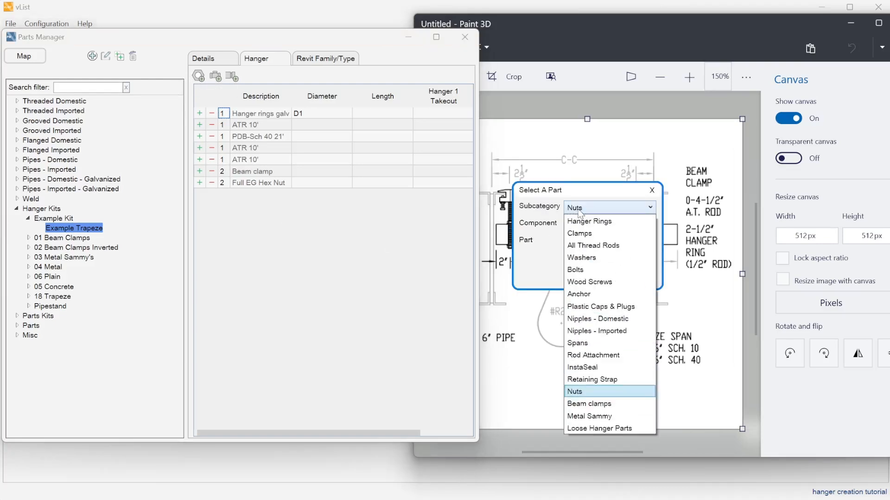
{"action": "left_click", "coordinate": [581, 258]}
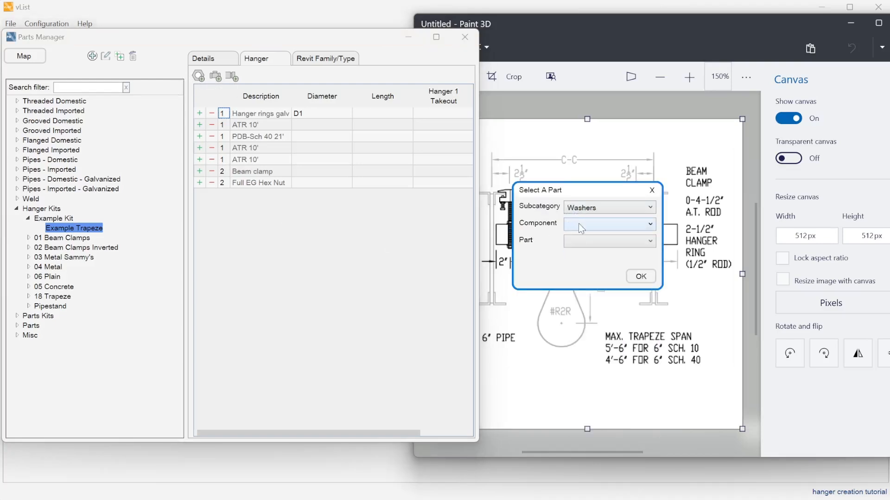
{"action": "left_click", "coordinate": [578, 223]}
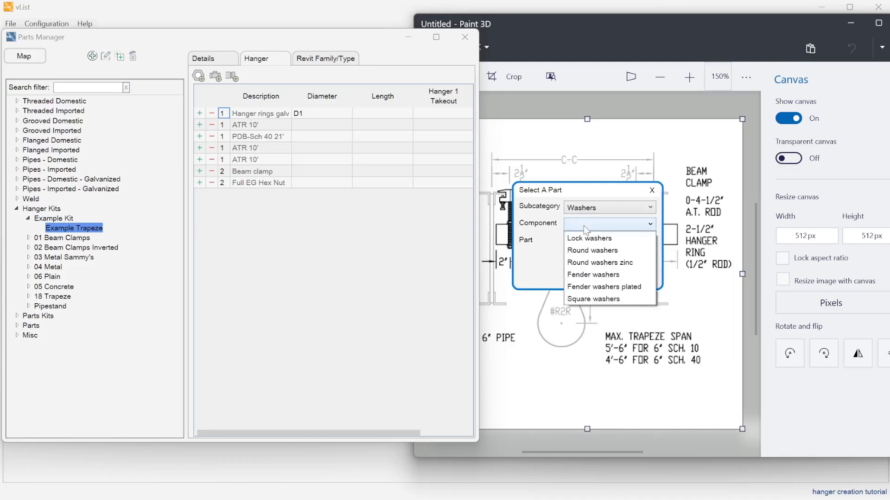
{"action": "left_click", "coordinate": [588, 251]}
{"action": "left_click", "coordinate": [642, 274]}
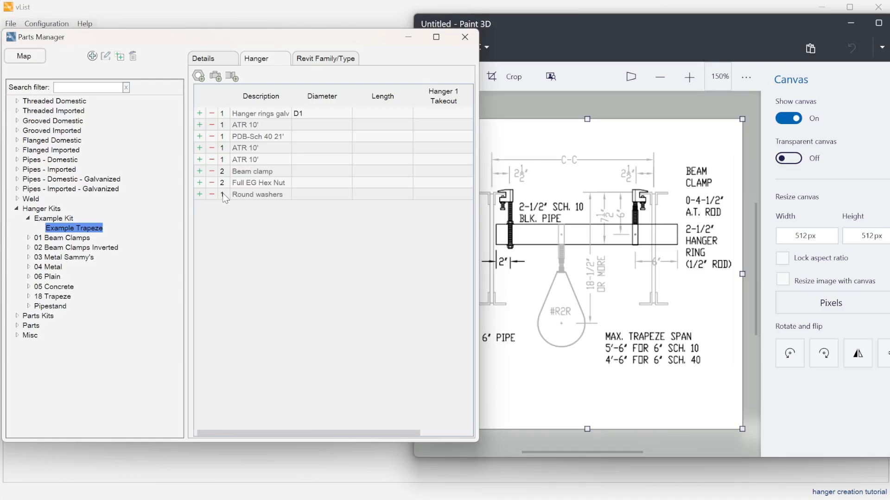
{"action": "left_click", "coordinate": [223, 194]}
{"action": "key", "text": "BackSpace"}
{"action": "type", "text": "2"}
{"action": "key", "text": "Return"}
Add the Holes fitting from the Weld category's Drill Holes subcategory to the hanger parts list and set its quantity to 2.
{"action": "left_click", "coordinate": [215, 78]}
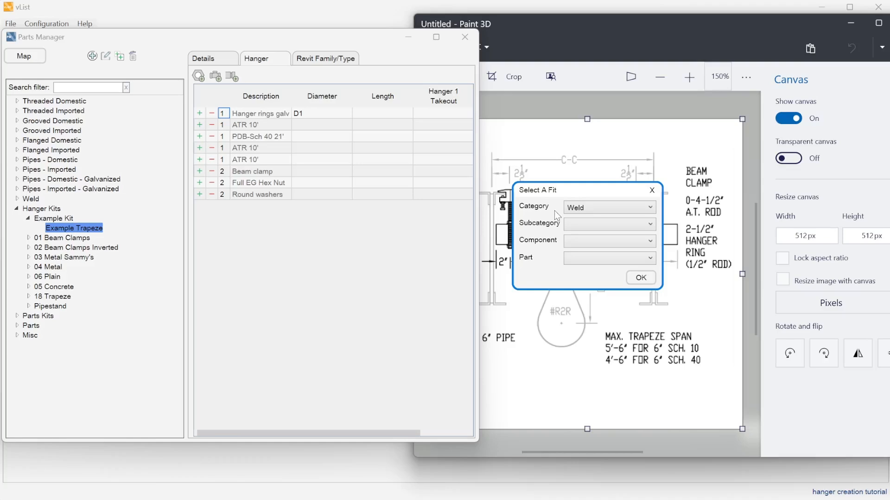
{"action": "left_click", "coordinate": [583, 224]}
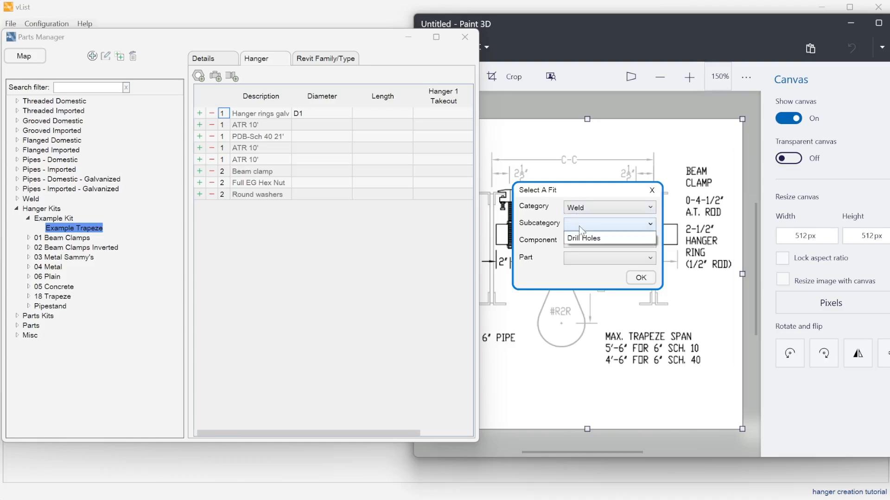
{"action": "left_click", "coordinate": [587, 244]}
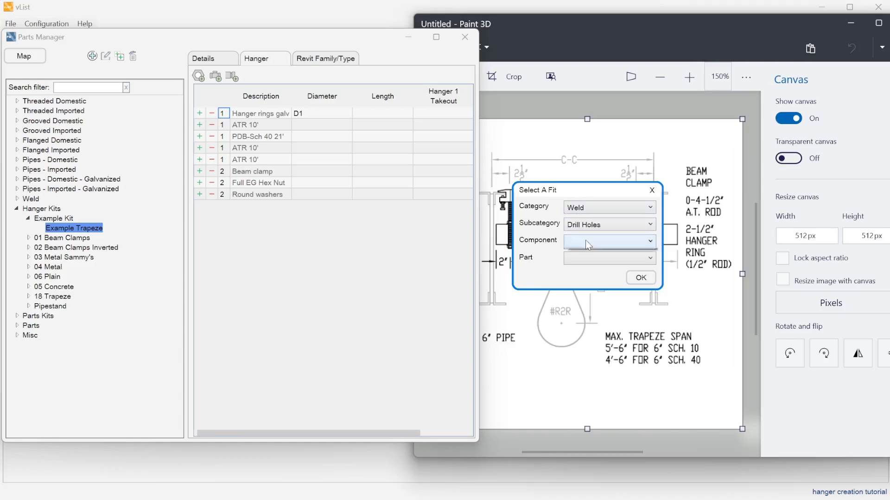
{"action": "left_click", "coordinate": [587, 254]}
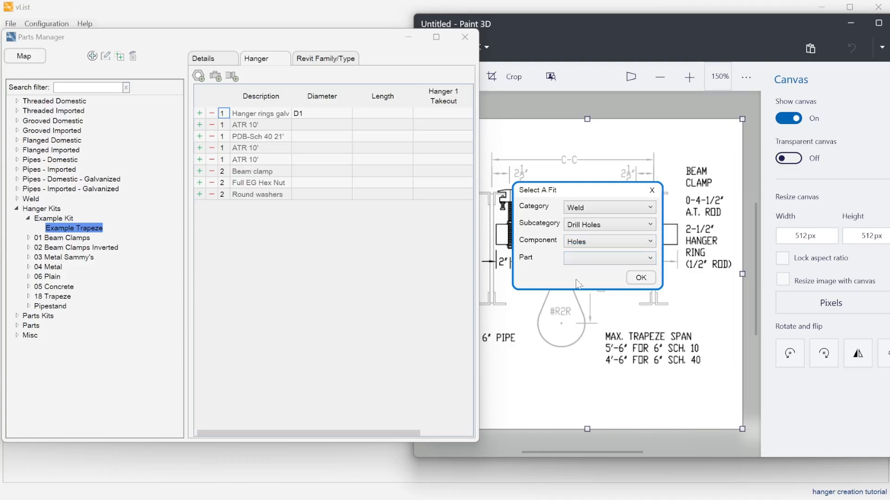
{"action": "left_click", "coordinate": [640, 278]}
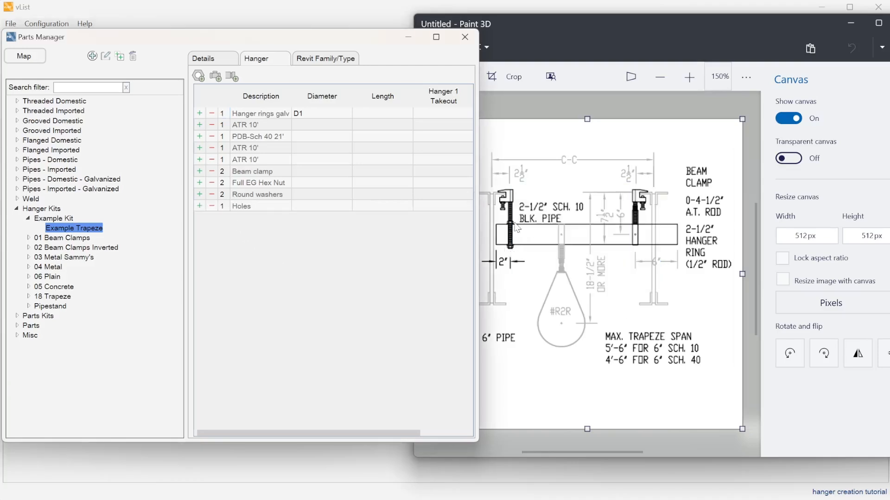
{"action": "left_click", "coordinate": [222, 206]}
{"action": "type", "text": "2"}
{"action": "key", "text": "Return"}
Add the Trapeze Ring component from the Hanger Rings subcategory to the hanger parts list and set its quantity to 2.
{"action": "left_click", "coordinate": [198, 76]}
{"action": "left_click", "coordinate": [582, 211]}
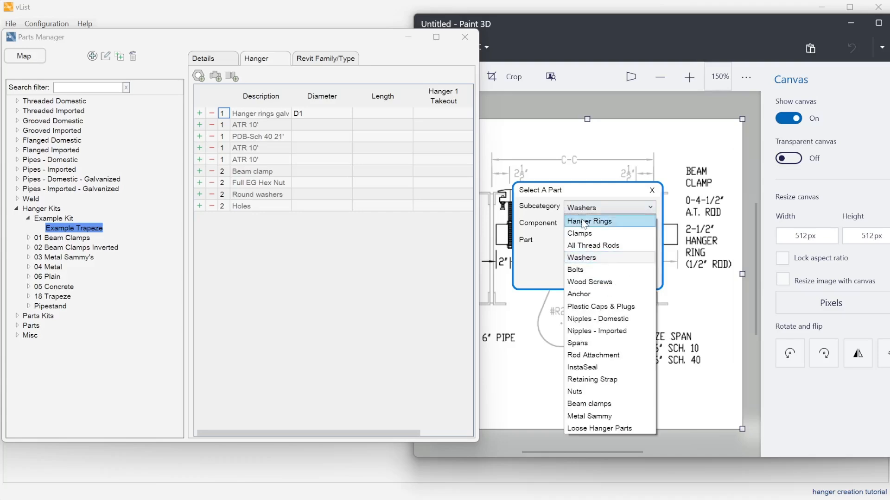
{"action": "left_click", "coordinate": [583, 222]}
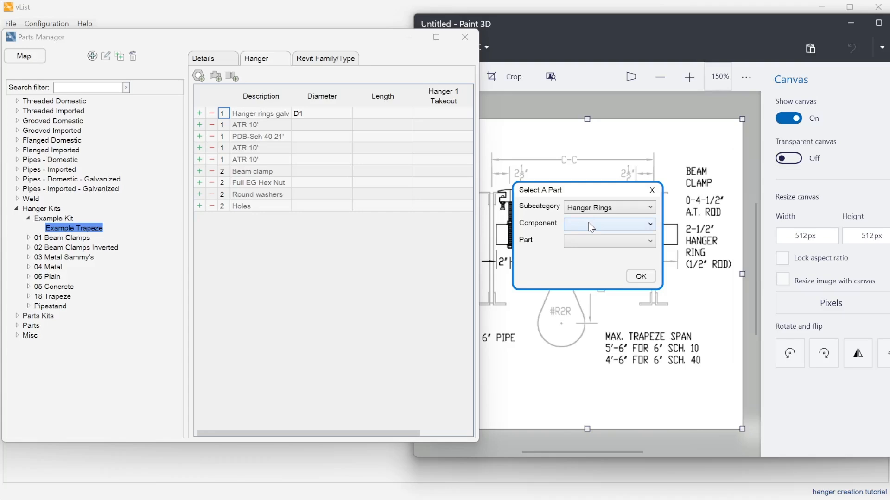
{"action": "left_click", "coordinate": [588, 224]}
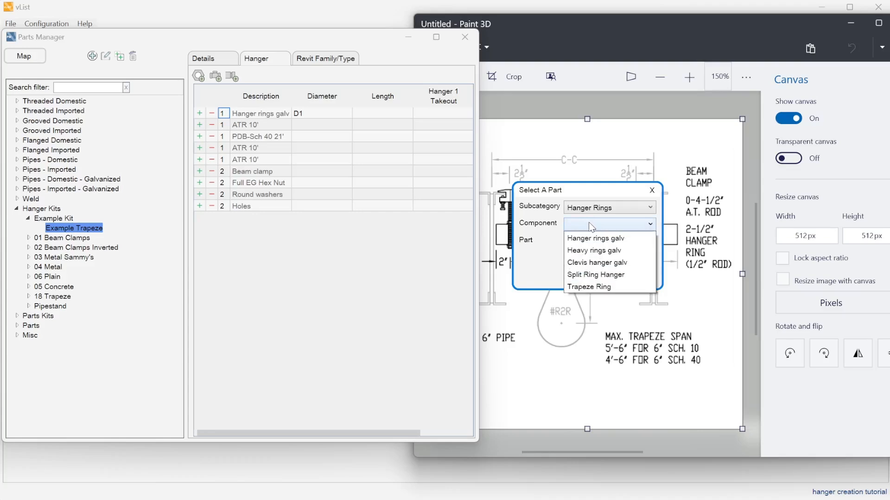
{"action": "left_click", "coordinate": [588, 287]}
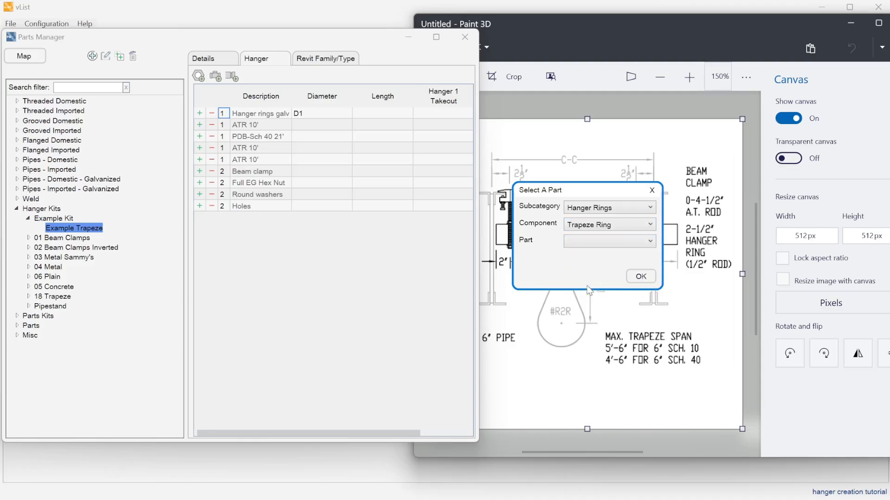
{"action": "left_click", "coordinate": [637, 280]}
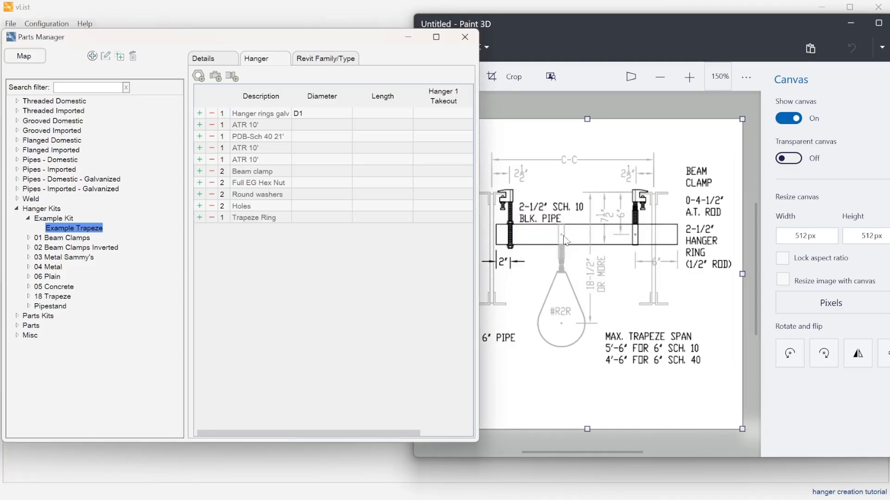
{"action": "left_click", "coordinate": [224, 215]}
{"action": "double_click", "coordinate": [228, 218]}
{"action": "type", "text": "2"}
{"action": "key", "text": "Return"}
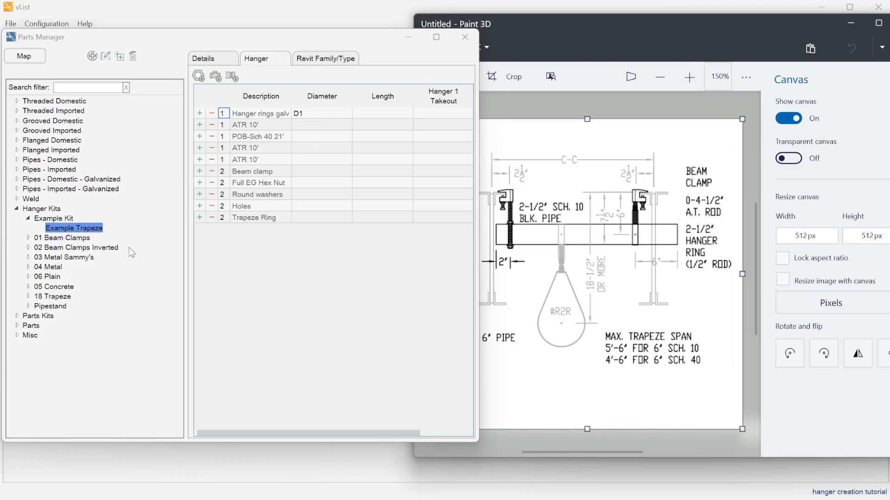
Examine the parts table of Hanger rings galv under Parts, Hanger Rings, widening the Parts Manager to show its diameter and takeout length columns.
{"action": "left_click", "coordinate": [17, 326]}
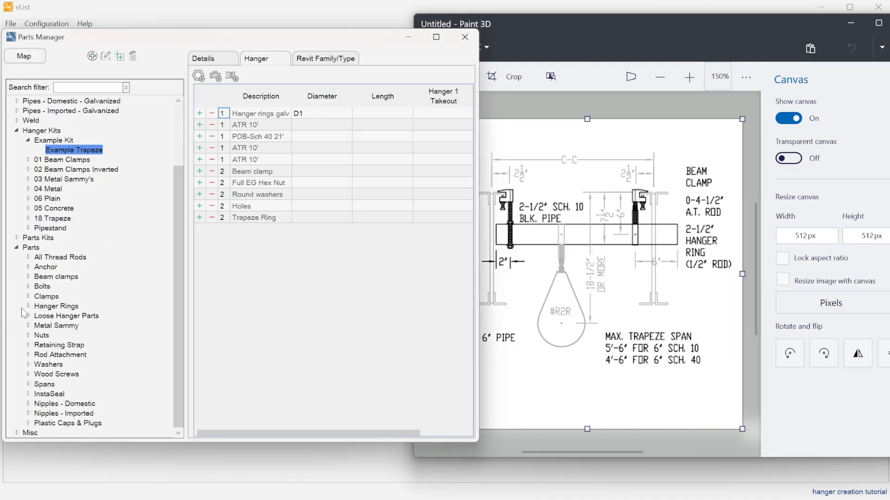
{"action": "left_click", "coordinate": [29, 307]}
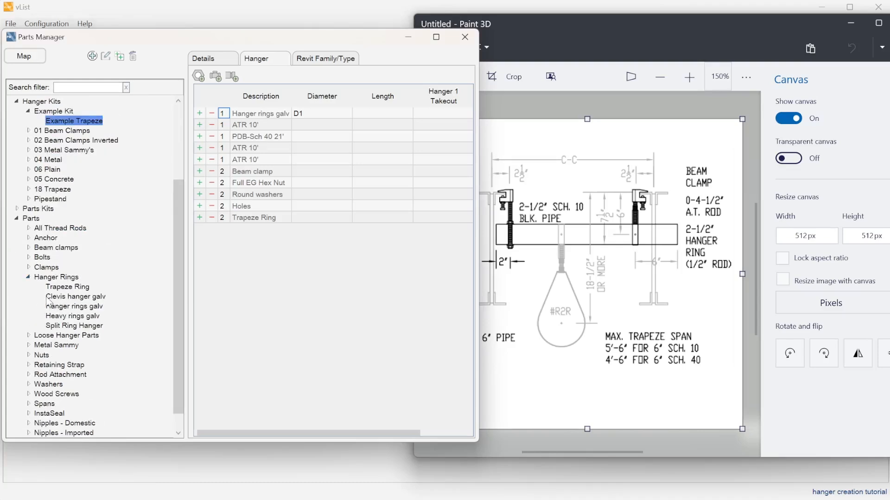
{"action": "left_click", "coordinate": [69, 307]}
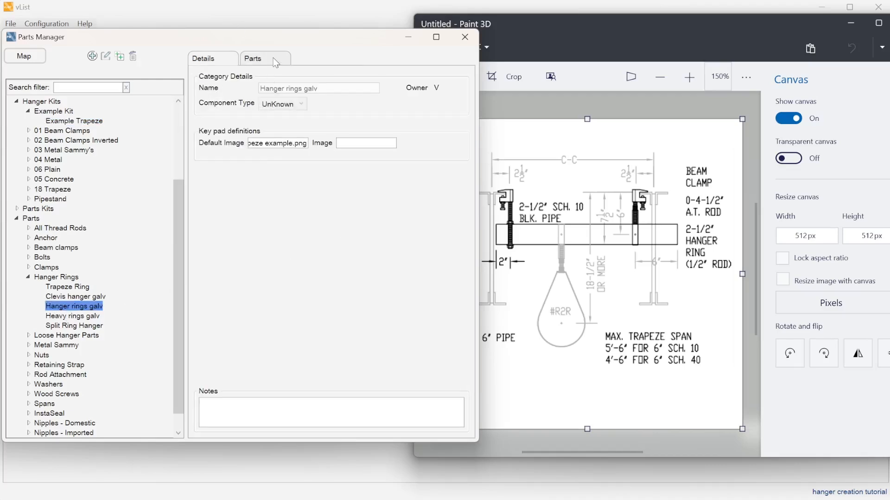
{"action": "left_click", "coordinate": [274, 57]}
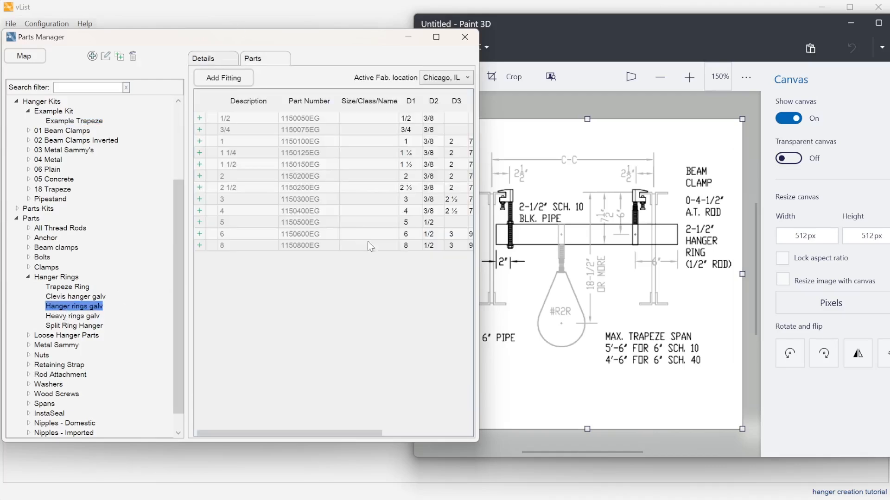
{"action": "left_click_drag", "start_coordinate": [478, 234], "coordinate": [673, 227]}
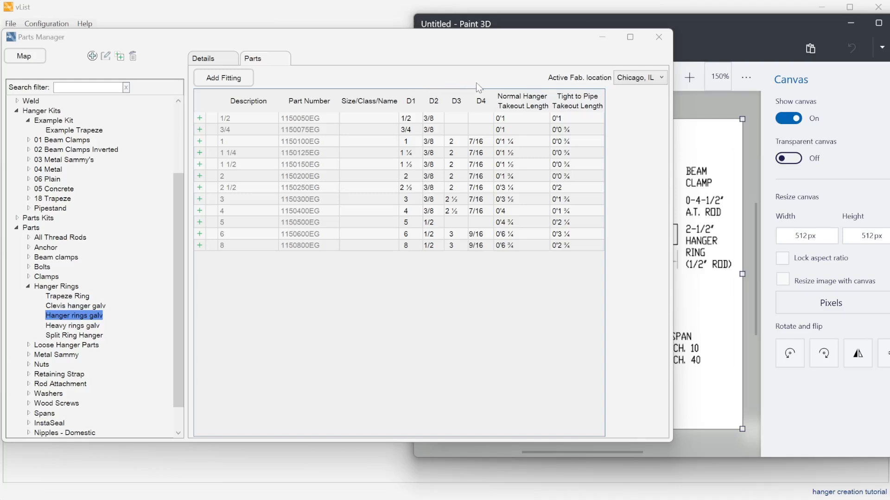
Open the hanger parts list of Example Trapeze and set the first ATR 10' row's diameter to =D1.D2.
{"action": "left_click", "coordinate": [90, 132]}
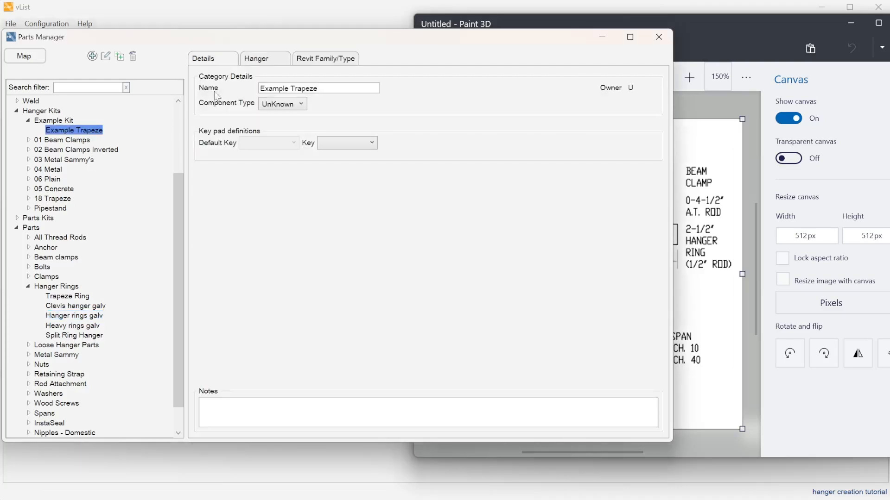
{"action": "left_click", "coordinate": [272, 60]}
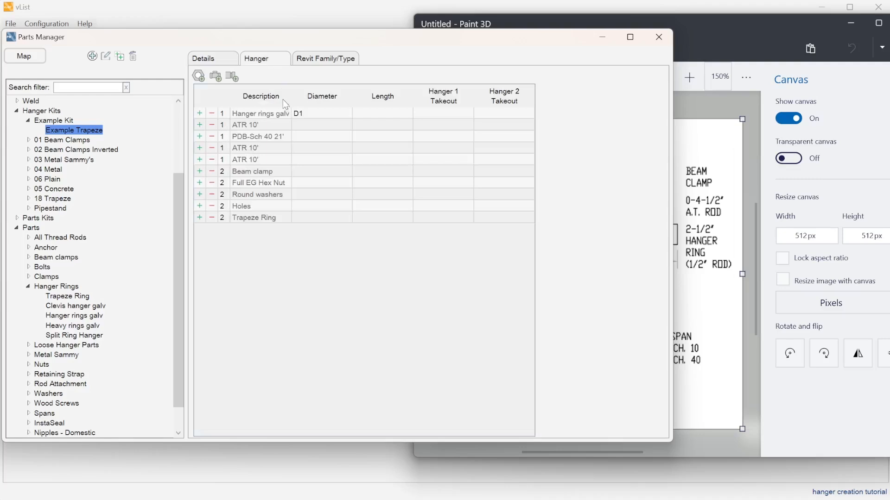
{"action": "left_click", "coordinate": [297, 125]}
{"action": "left_click", "coordinate": [296, 126]}
{"action": "type", "text": "=D"}
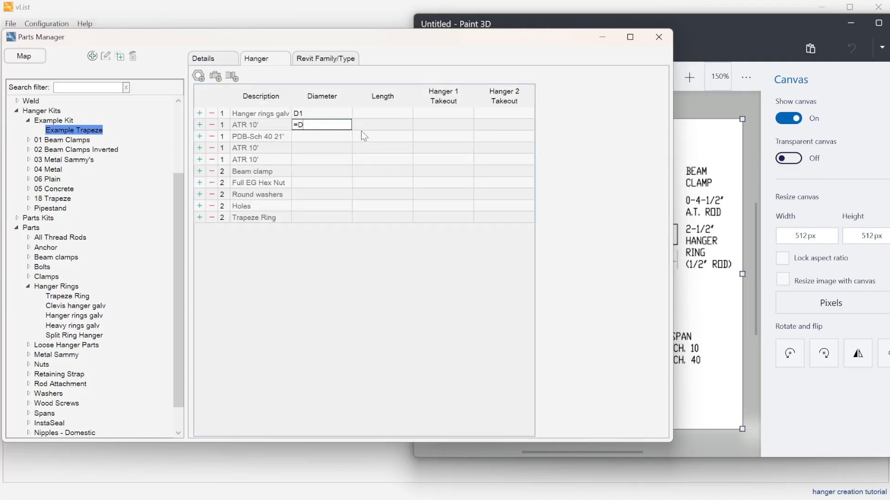
{"action": "type", "text": "1.D2"}
{"action": "key", "text": "Return"}
Copy the =D1.D2 diameter formula to the other two ATR 10' rows.
{"action": "double_click", "coordinate": [327, 124]}
{"action": "key", "text": "ctrl+c"}
{"action": "left_click", "coordinate": [308, 148]}
{"action": "left_click", "coordinate": [309, 150]}
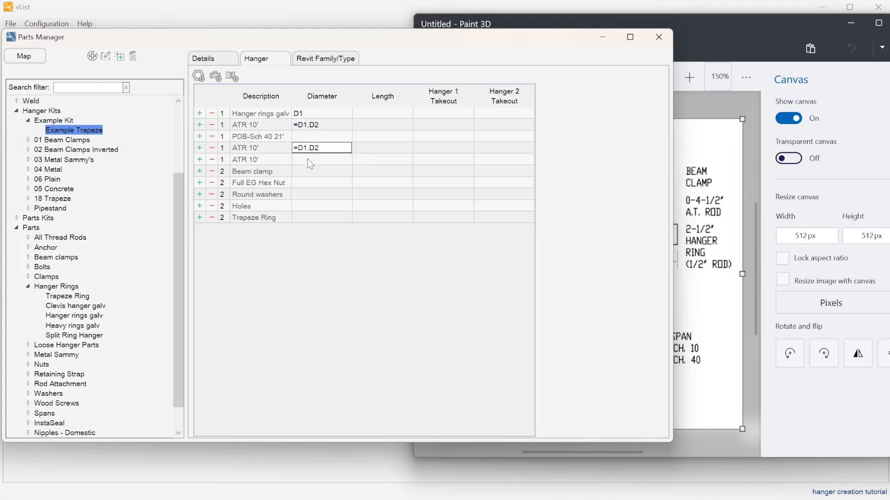
{"action": "left_click", "coordinate": [308, 159]}
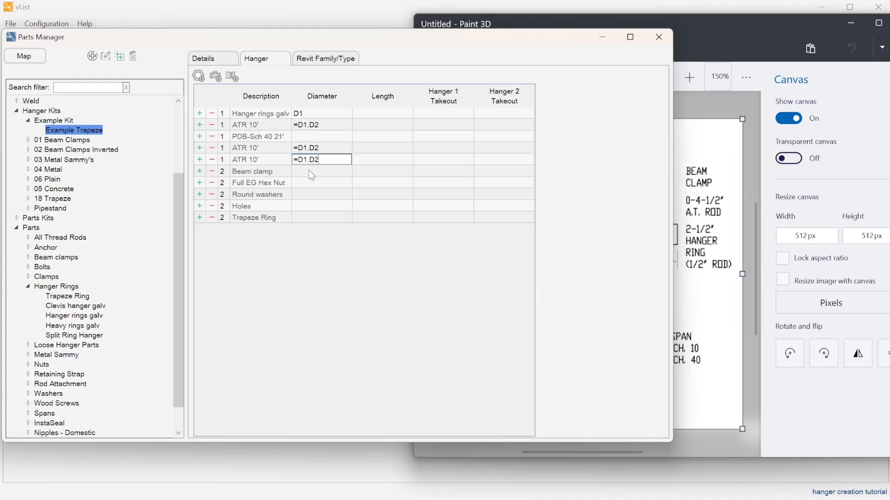
Set the diameters of Beam clamp, Full EG Hex Nut and Round washers to the copied formula =D1.D2.
{"action": "left_click", "coordinate": [311, 170]}
{"action": "left_click", "coordinate": [312, 169]}
{"action": "key", "text": "ctrl+v"}
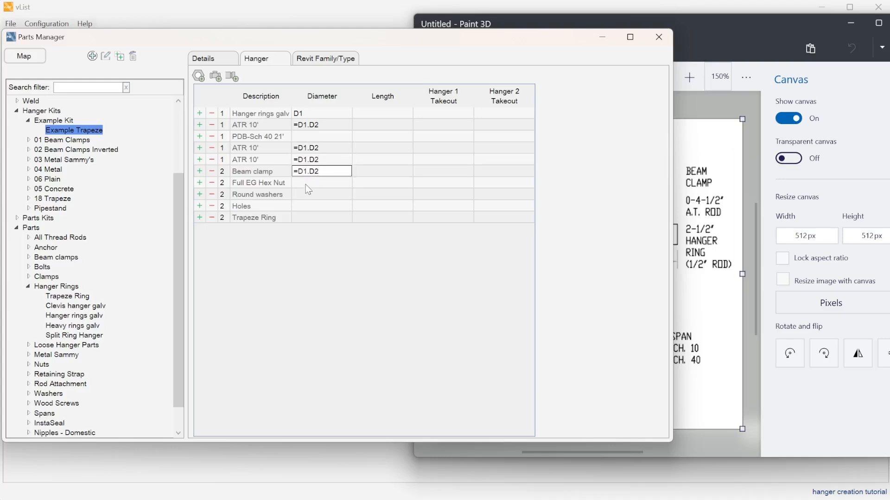
{"action": "left_click", "coordinate": [310, 182]}
{"action": "left_click", "coordinate": [310, 183]}
{"action": "key", "text": "ctrl+v"}
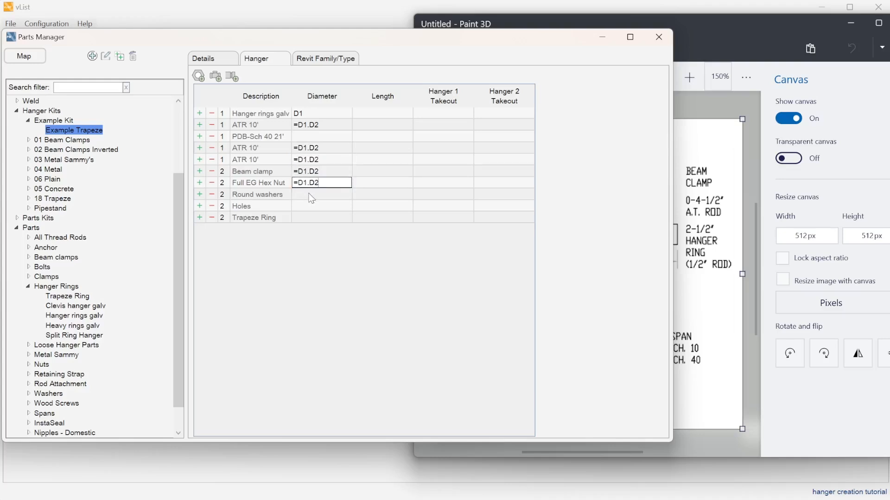
{"action": "left_click", "coordinate": [309, 194]}
{"action": "left_click", "coordinate": [309, 195]}
{"action": "key", "text": "ctrl+v"}
{"action": "key", "text": "Return"}
Set the diameter of PDB-Sch 40 21' to =D1.D3 and copy the same formula to Trapeze Ring.
{"action": "left_click", "coordinate": [332, 139]}
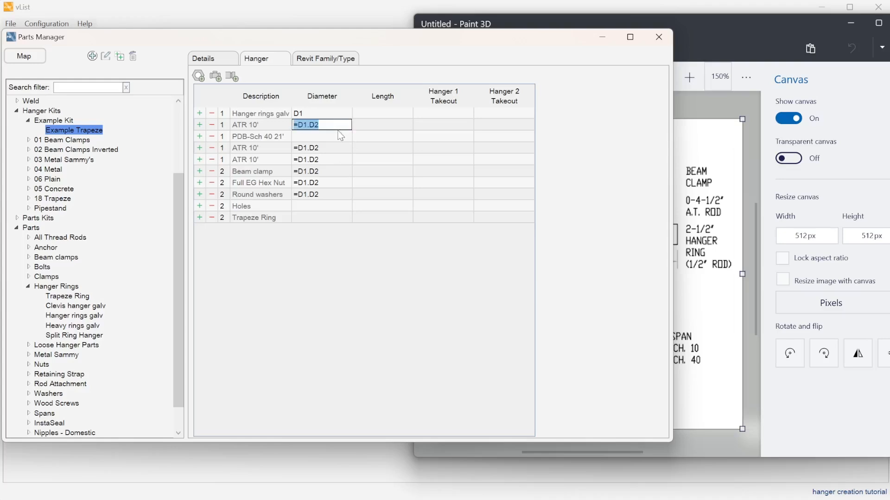
{"action": "left_click", "coordinate": [332, 139]}
{"action": "type", "text": "="}
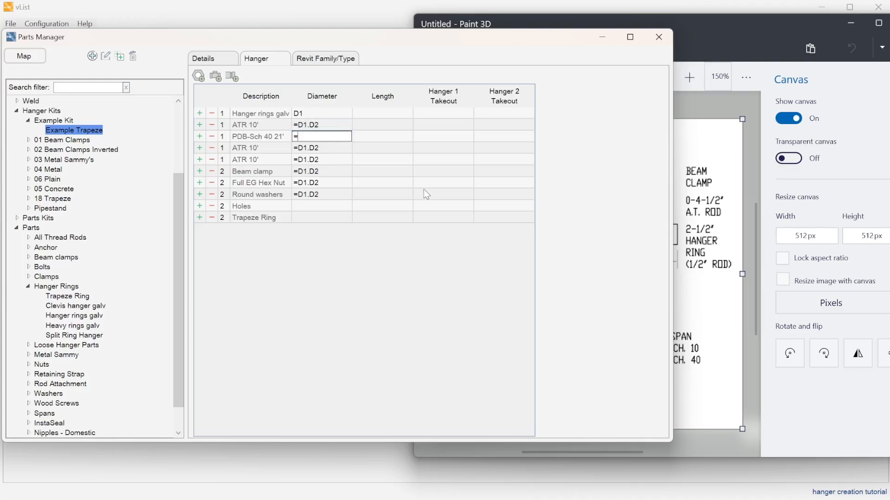
{"action": "type", "text": "D1.D3"}
{"action": "double_click", "coordinate": [327, 136]}
{"action": "key", "text": "ctrl+c"}
{"action": "left_click", "coordinate": [310, 216]}
{"action": "key", "text": "ctrl+v"}
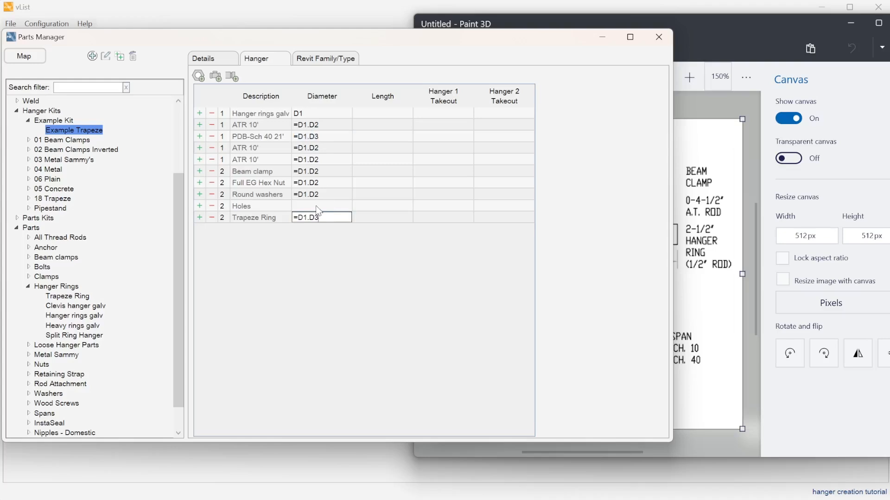
Set the diameter of the Holes row to =D1.D4.
{"action": "left_click", "coordinate": [317, 207]}
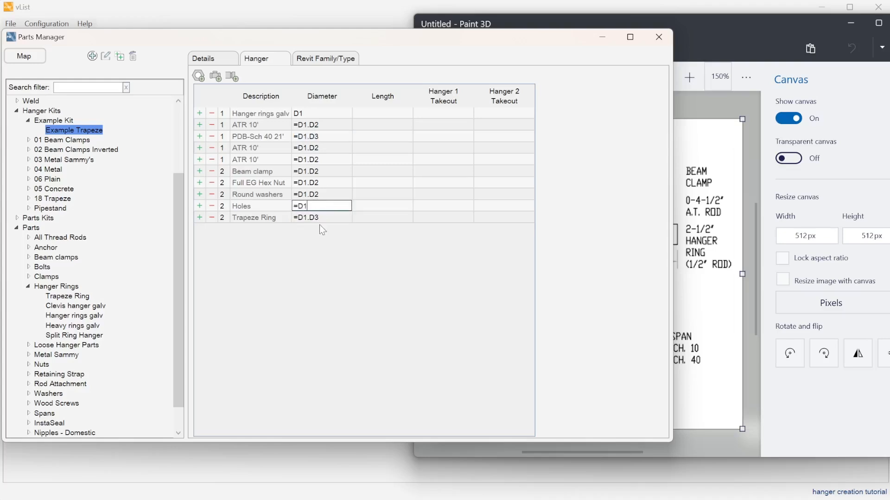
{"action": "type", "text": "=D1.D4"}
{"action": "left_click", "coordinate": [324, 172]}
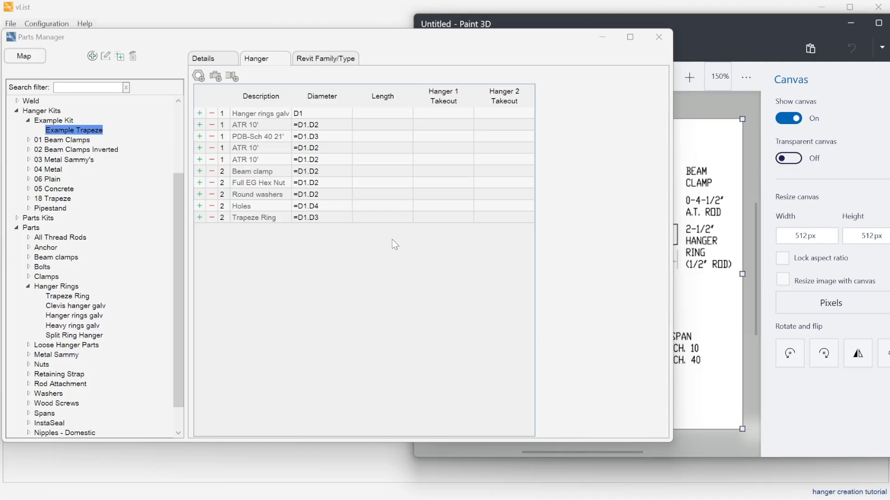
Consult the reference drawing in Paint 3D, and set the first ATR 10' length to L1 and the PDB-Sch 40 21' length to T.
{"action": "left_click", "coordinate": [730, 169]}
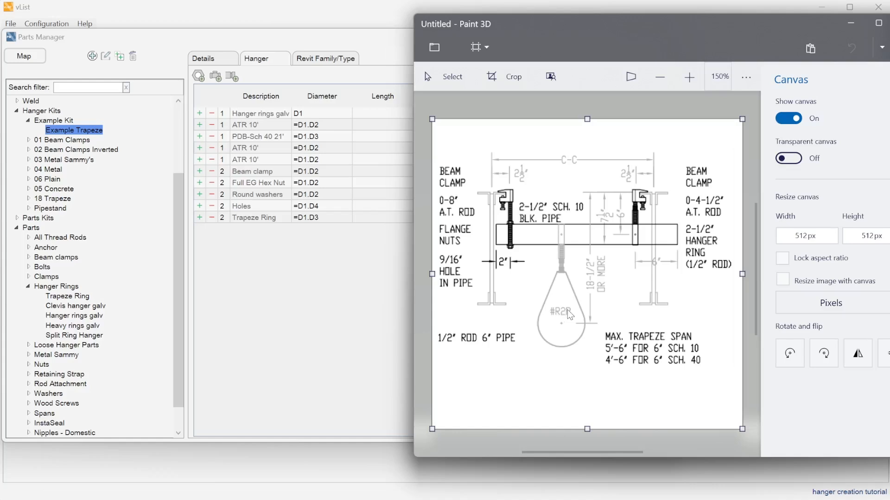
{"action": "left_click", "coordinate": [386, 125]}
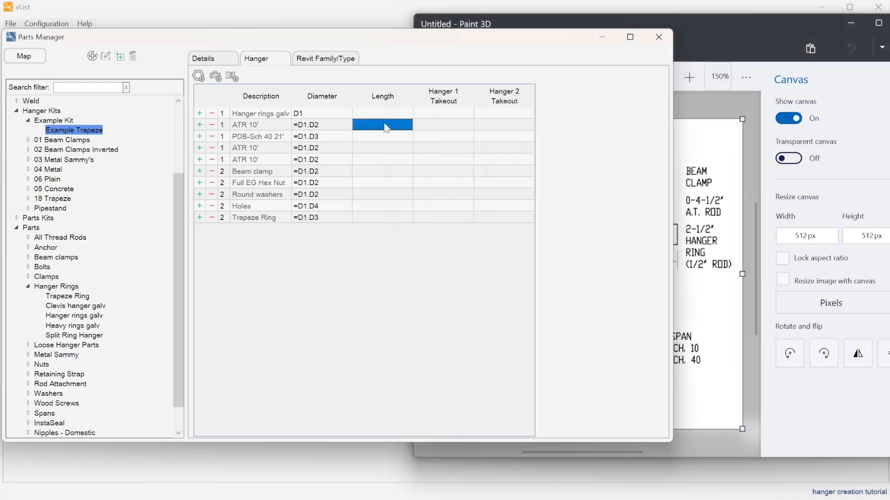
{"action": "left_click", "coordinate": [384, 124]}
{"action": "type", "text": "L1"}
{"action": "left_click", "coordinate": [371, 135]}
{"action": "type", "text": "T"}
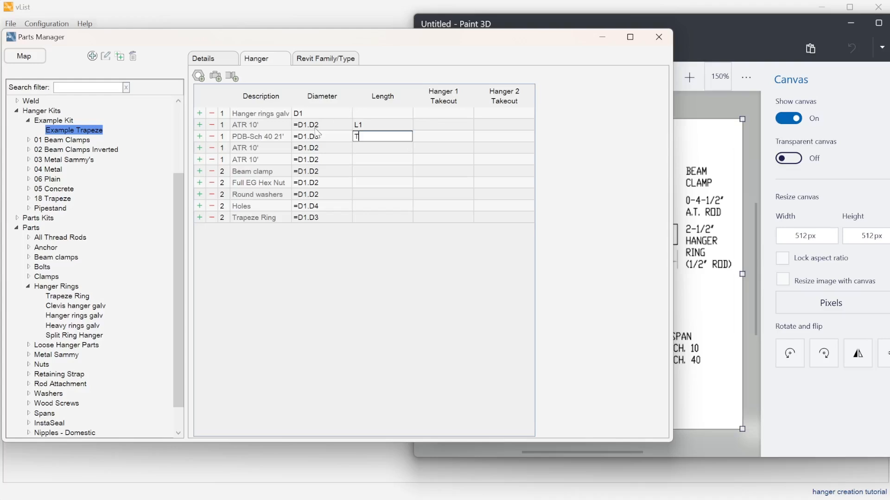
Following the rod lengths in the reference drawing, set the second ATR 10' length to 0'8 and the third to 0'4 1/2.
{"action": "left_click", "coordinate": [714, 143]}
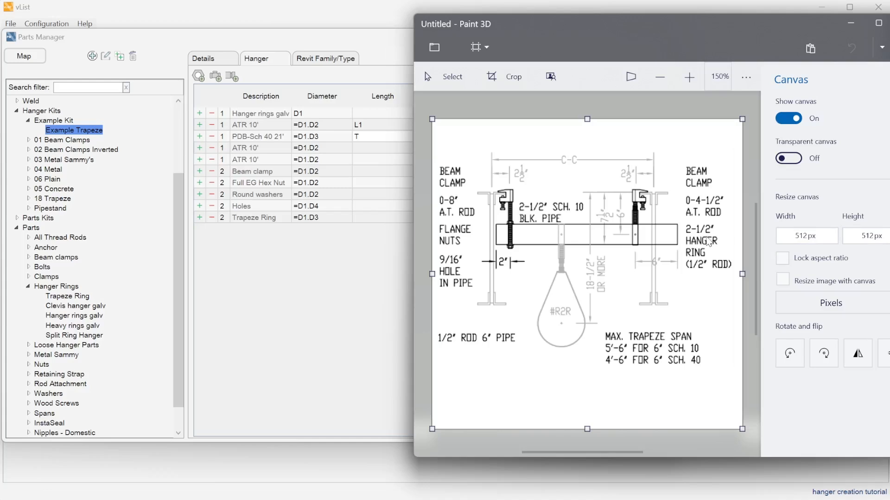
{"action": "left_click", "coordinate": [366, 151]}
{"action": "left_click", "coordinate": [366, 148]}
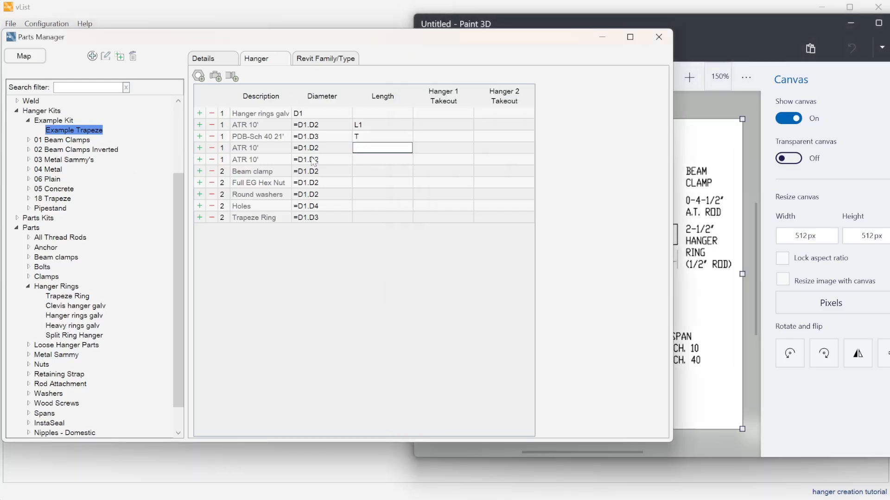
{"action": "type", "text": "0'8"}
{"action": "left_click", "coordinate": [374, 161]}
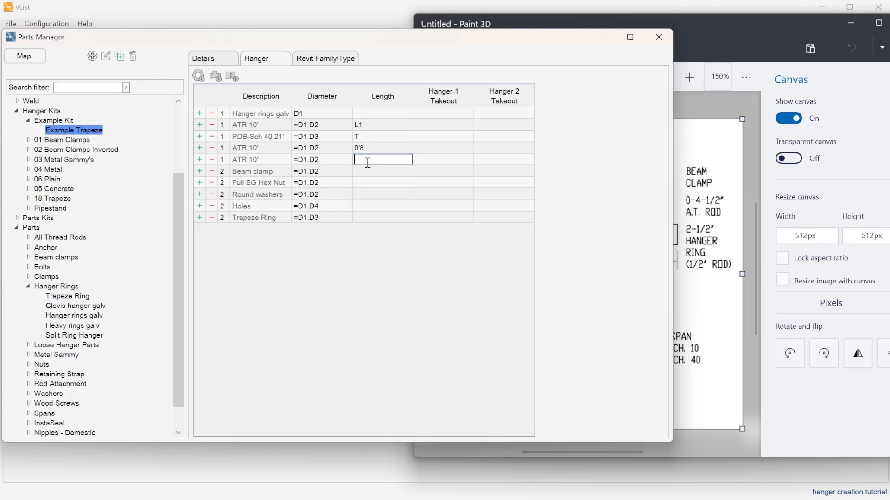
{"action": "type", "text": "0'4 1/2"}
{"action": "key", "text": "Return"}
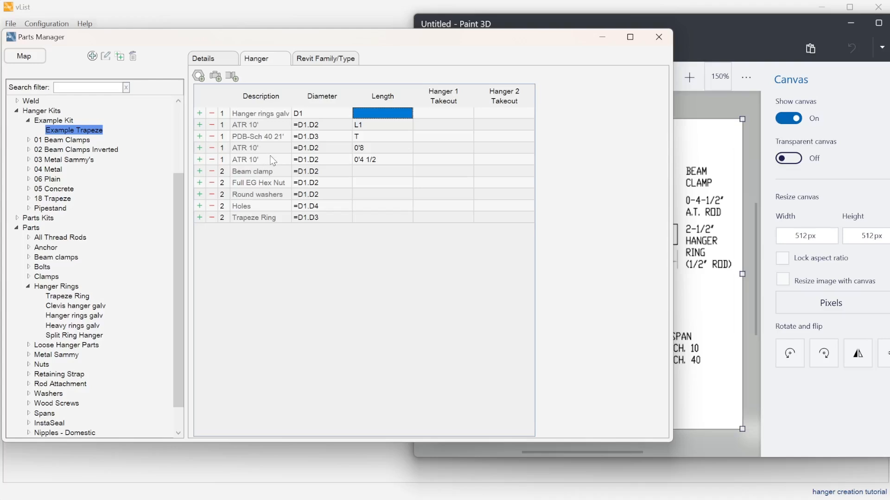
Examine the hanger parts list of Pipe Span Trapeze - Sloped in the 18 Trapeze group for its length variables.
{"action": "left_click", "coordinate": [29, 199]}
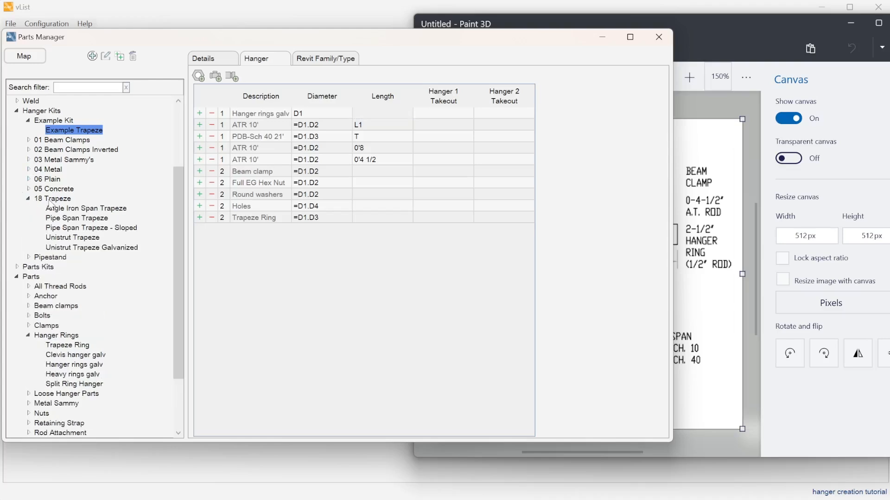
{"action": "left_click", "coordinate": [59, 229]}
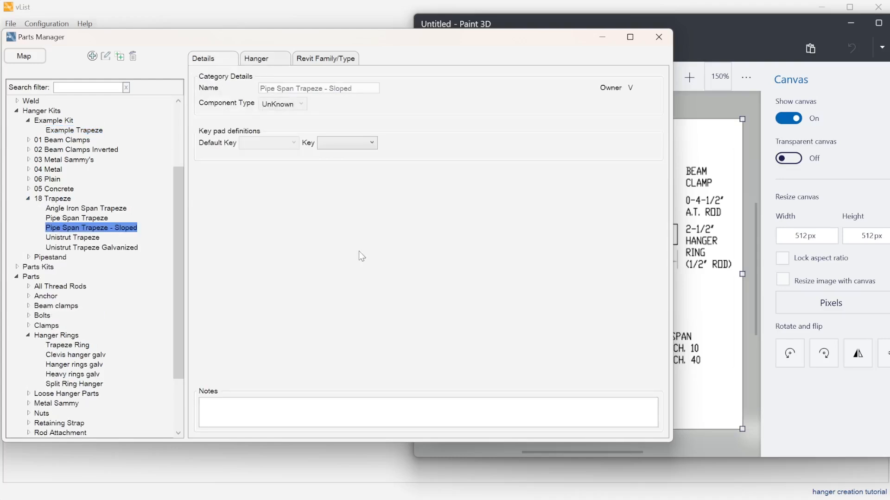
{"action": "left_click", "coordinate": [257, 59]}
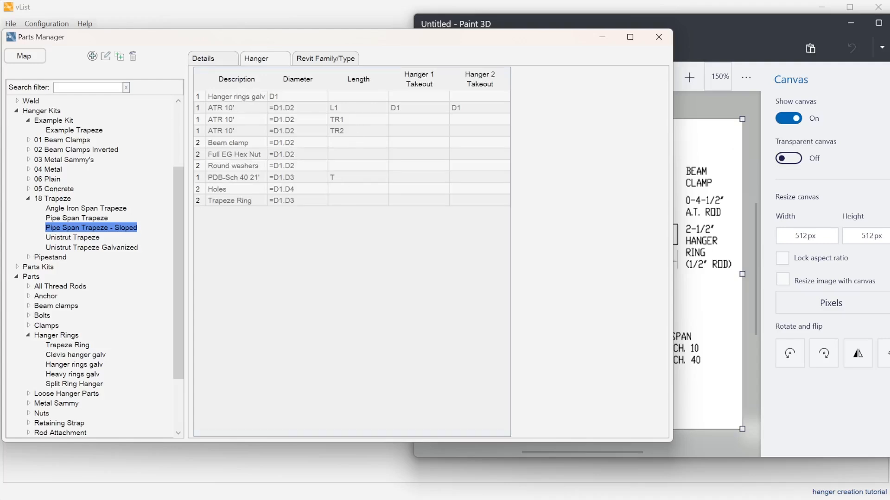
Return to Example Trapeze's hanger parts list and set both the Hanger 1 and Hanger 2 takeouts of the first ATR 10' row to D1.
{"action": "left_click", "coordinate": [72, 131]}
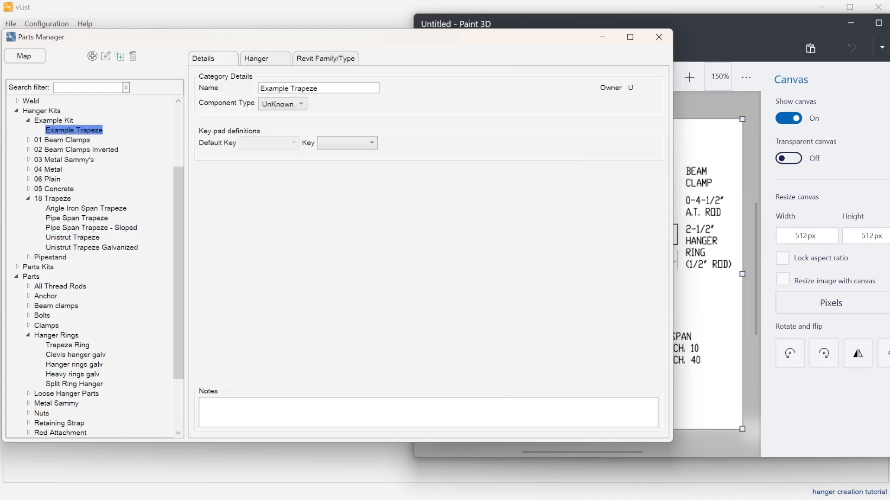
{"action": "left_click", "coordinate": [254, 59]}
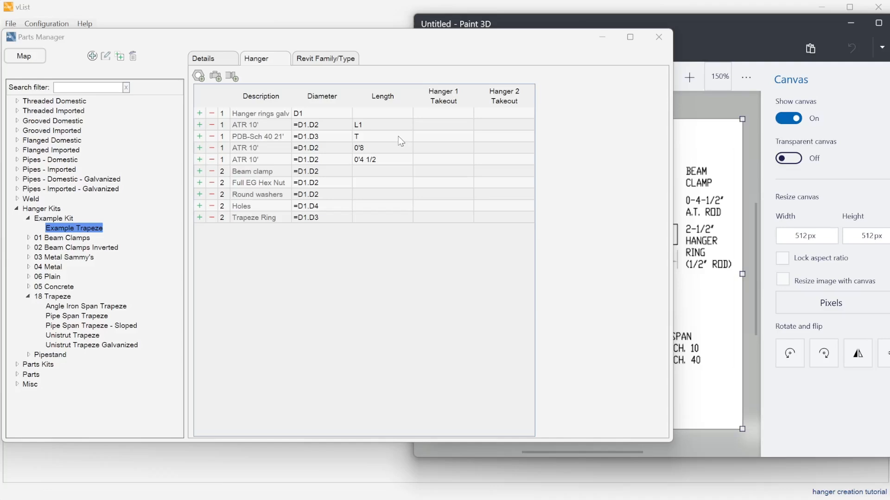
{"action": "left_click", "coordinate": [429, 125]}
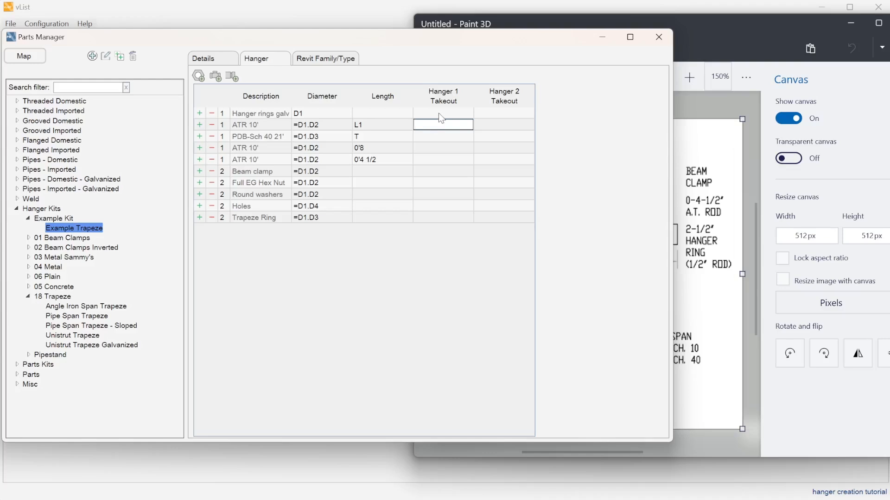
{"action": "type", "text": "D1"}
{"action": "left_click", "coordinate": [492, 125]}
{"action": "type", "text": "D1"}
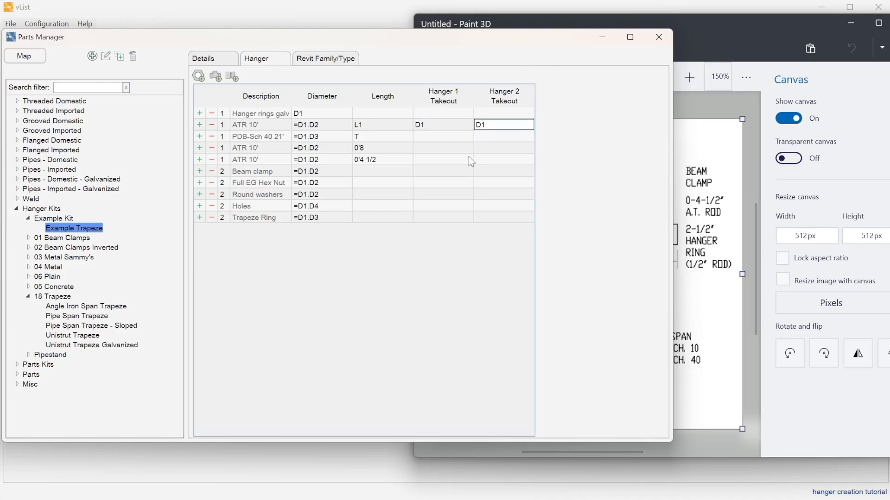
{"action": "key", "text": "Up"}
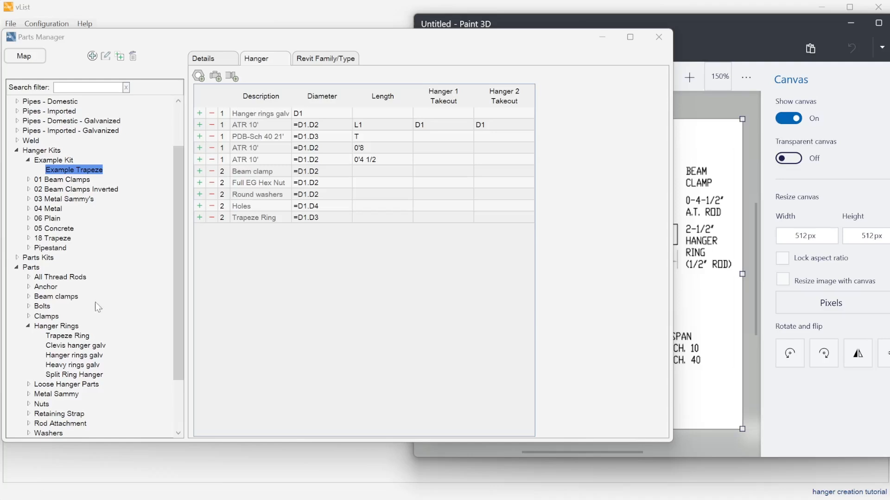
Duplicate the Pipe Span Trapeze - Sloped component in the 18 Trapeze group under the new name "Example trap".
{"action": "left_click", "coordinate": [28, 238]}
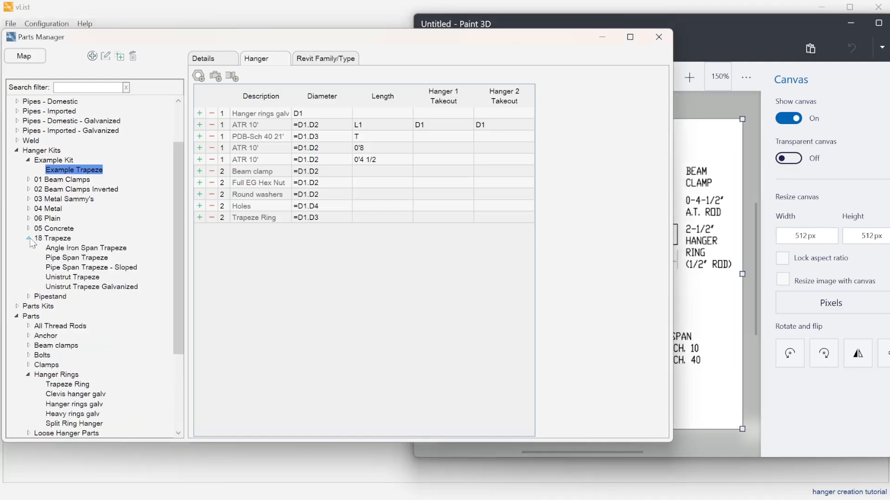
{"action": "left_click", "coordinate": [84, 268]}
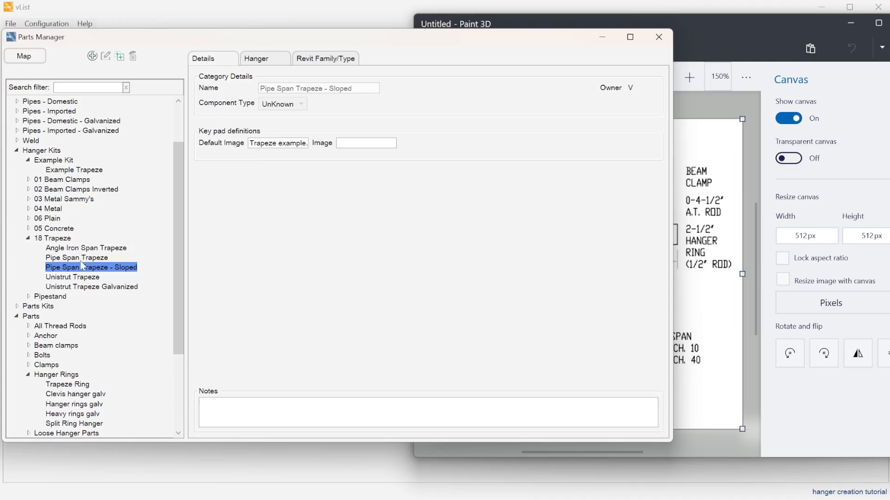
{"action": "right_click", "coordinate": [90, 272]}
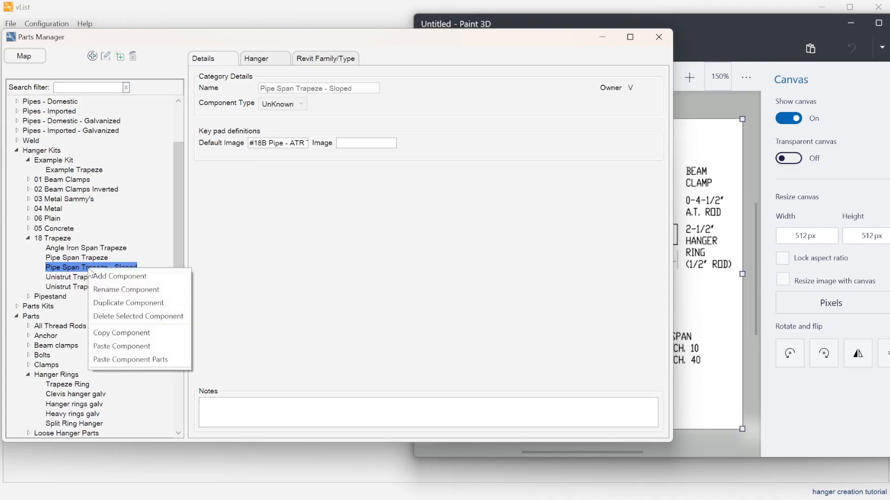
{"action": "left_click", "coordinate": [139, 302]}
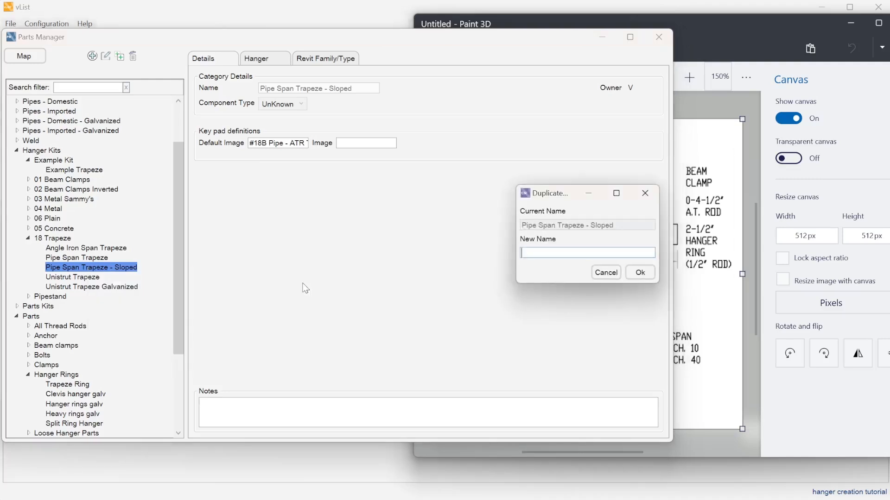
{"action": "type", "text": "Exmp"}
{"action": "key", "text": "BackSpace"}
{"action": "key", "text": "BackSpace"}
{"action": "type", "text": "ample trap"}
{"action": "left_click", "coordinate": [639, 274]}
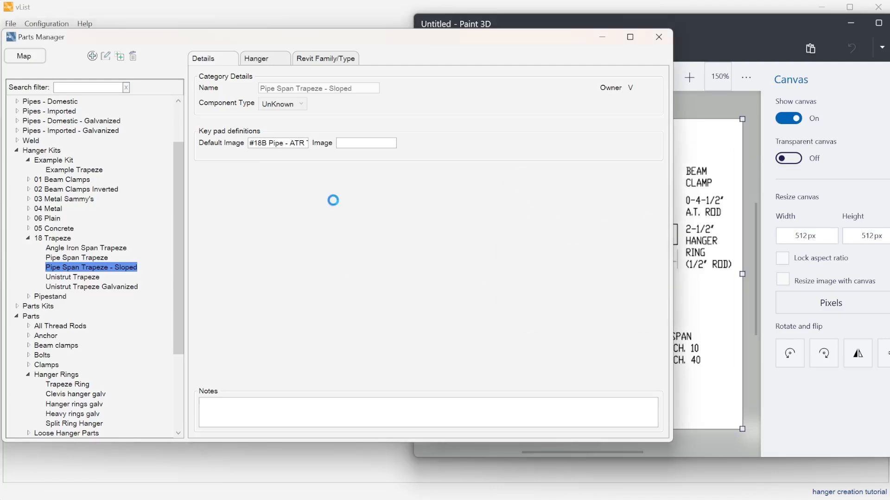
Set Example trap's default image to Trapeze example.png, and check its hanger parts list against the reference drawing.
{"action": "left_click", "coordinate": [285, 146]}
{"action": "key", "text": "ctrl+v"}
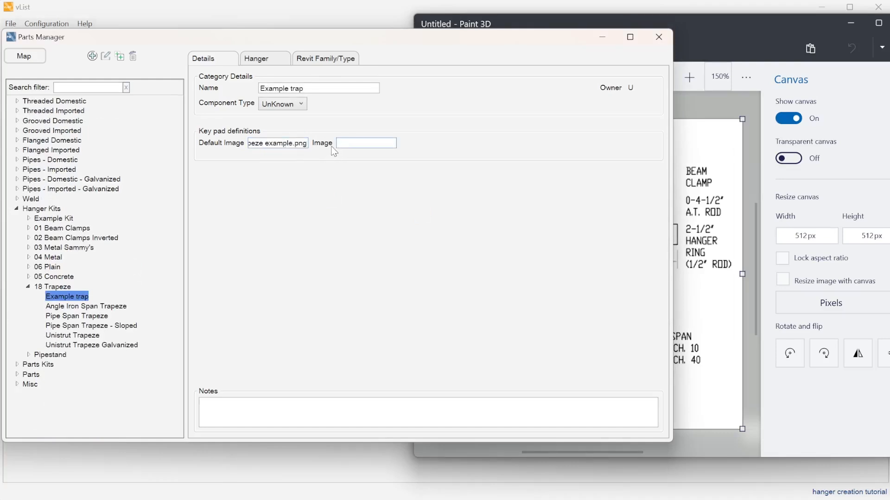
{"action": "left_click", "coordinate": [269, 59]}
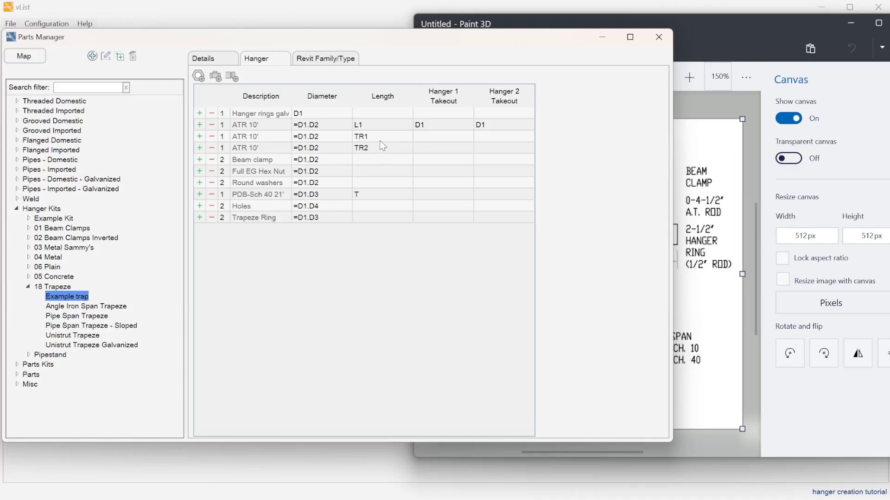
{"action": "left_click", "coordinate": [729, 53]}
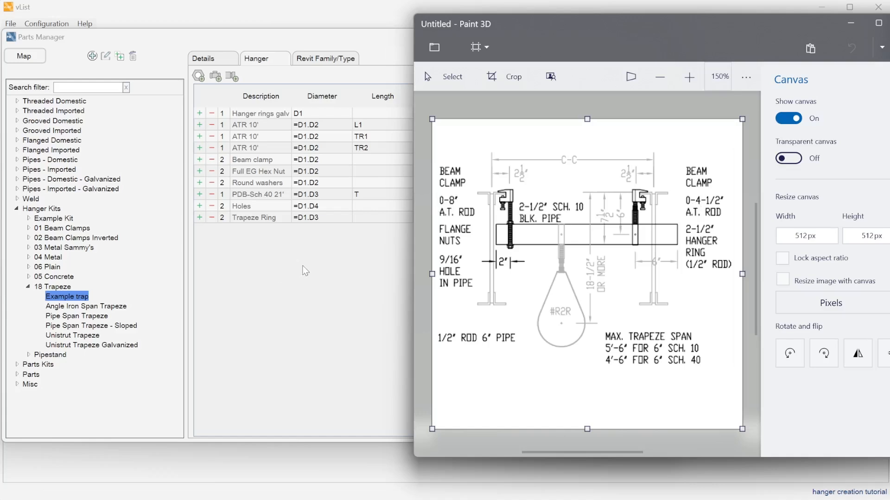
Replace the TR1 and TR2 lengths of Example trap's second and third ATR 10' rows with 0'8 and 0'4 1/2.
{"action": "left_click", "coordinate": [346, 172]}
{"action": "double_click", "coordinate": [384, 136]}
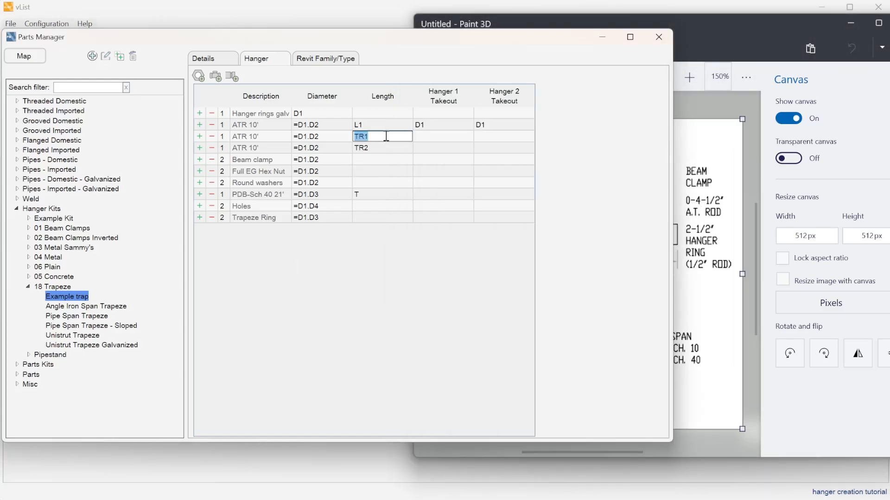
{"action": "type", "text": "0'8"}
{"action": "double_click", "coordinate": [382, 149]}
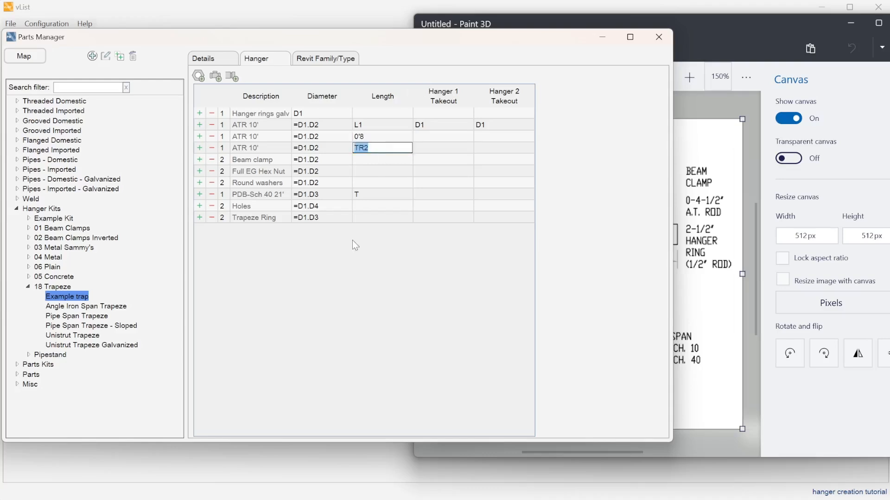
{"action": "type", "text": "0'4 1/2"}
{"action": "key", "text": "Return"}
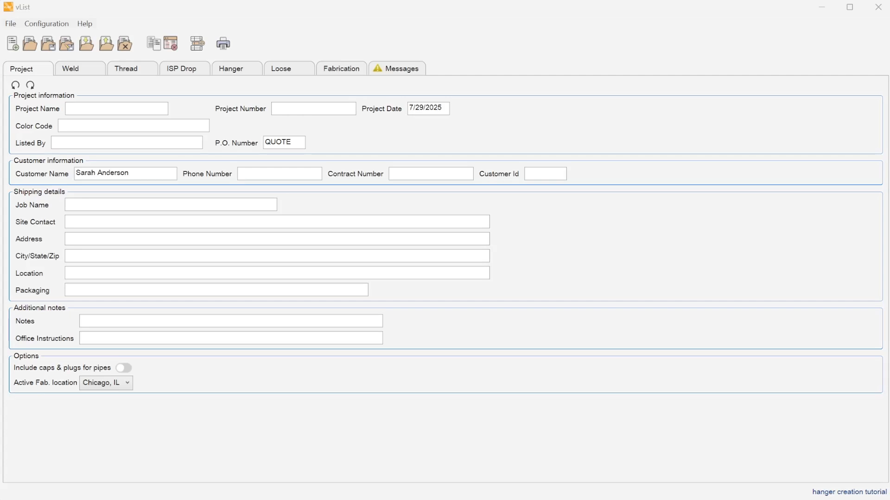
Add the Example Trapeze hanger from the Example Kit group to the project's hanger list.
{"action": "left_click", "coordinate": [234, 71]}
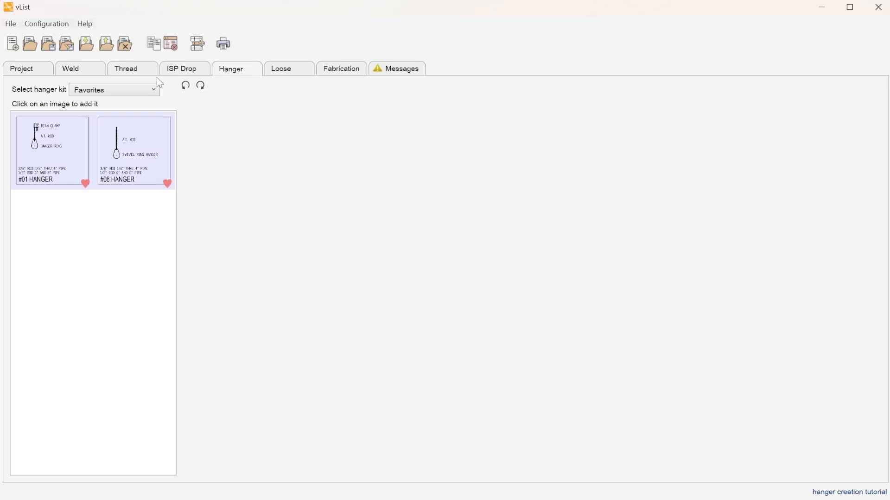
{"action": "left_click", "coordinate": [127, 92]}
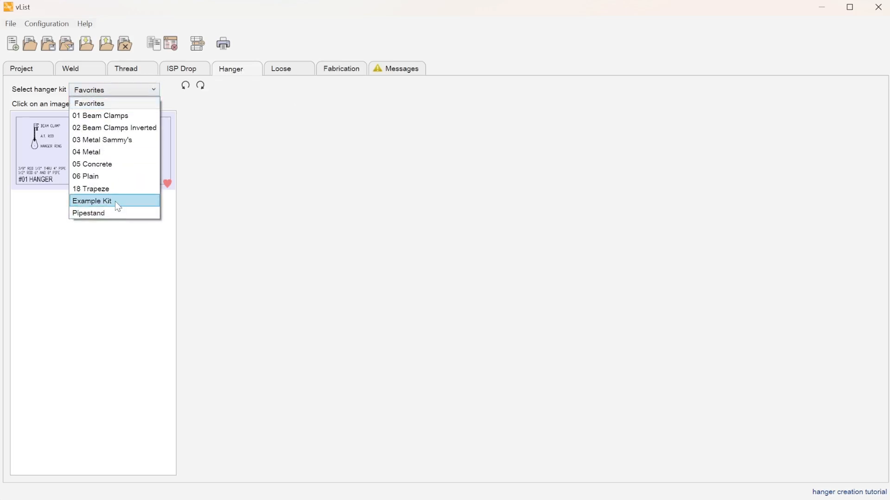
{"action": "left_click", "coordinate": [115, 201]}
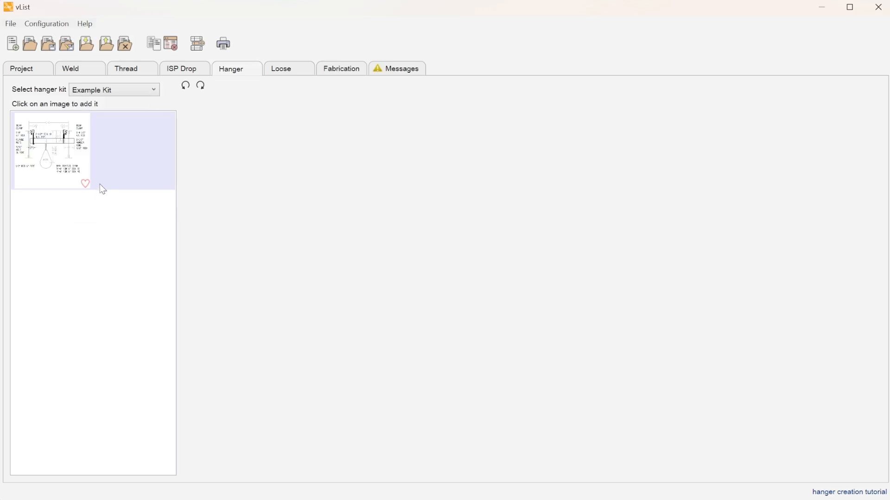
{"action": "left_click", "coordinate": [40, 138]}
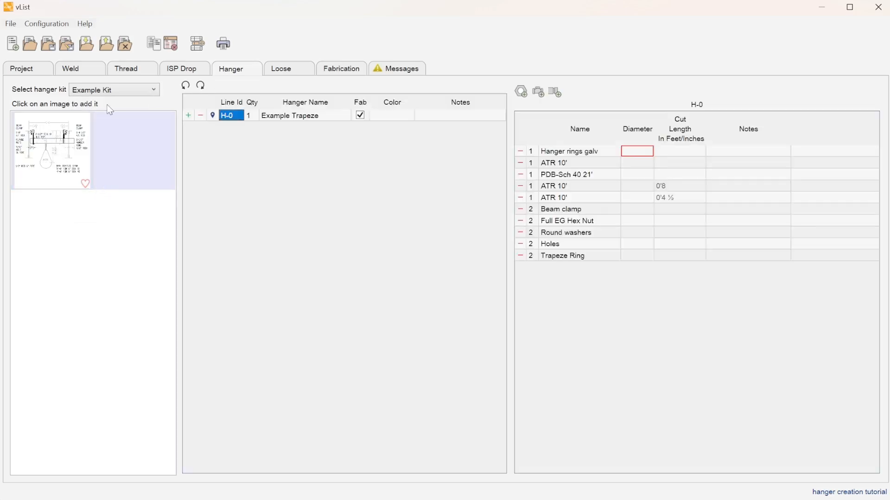
Add the Example trap hanger from the 18 Trapeze group to the project's hanger list.
{"action": "left_click", "coordinate": [117, 94]}
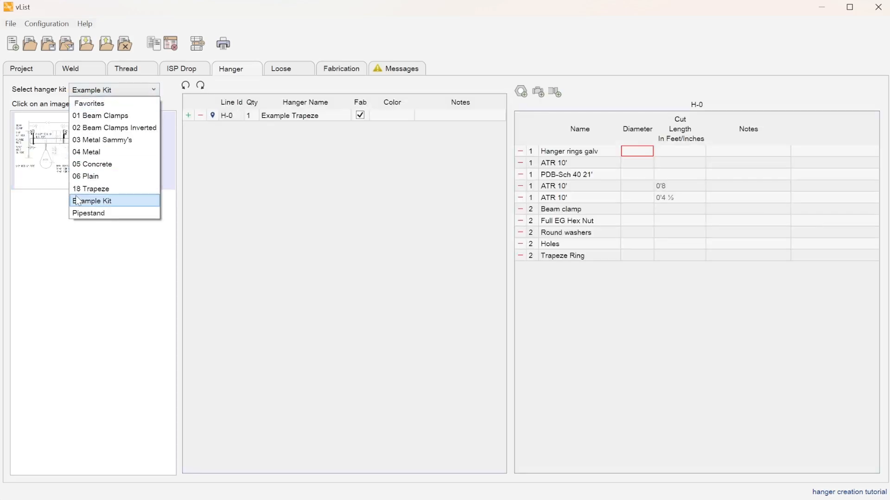
{"action": "left_click", "coordinate": [96, 190]}
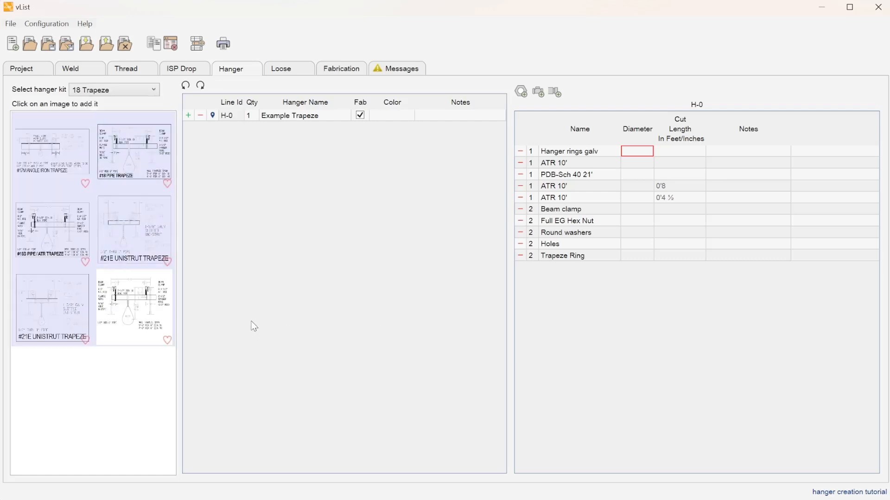
{"action": "left_click", "coordinate": [145, 301]}
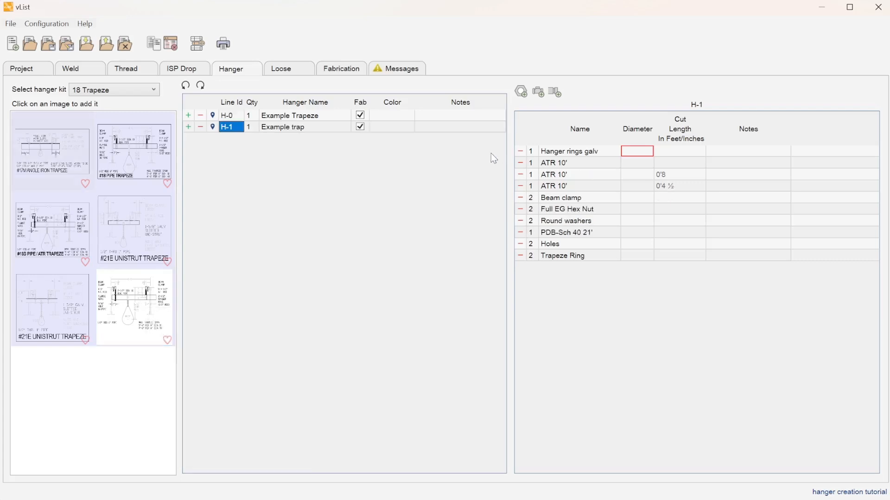
Set the diameter of Example trap's galvanized hanger rings to 6.
{"action": "left_click", "coordinate": [631, 150]}
{"action": "left_click", "coordinate": [613, 259]}
{"action": "left_click", "coordinate": [637, 151]}
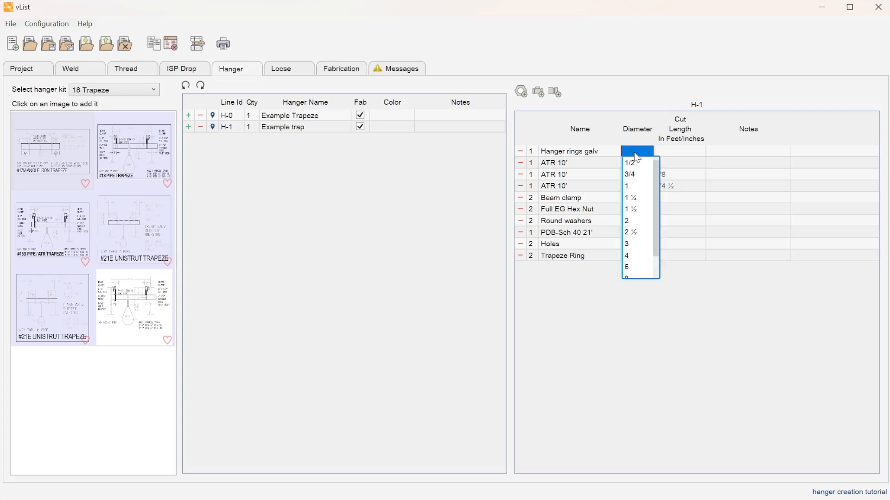
{"action": "left_click", "coordinate": [636, 271]}
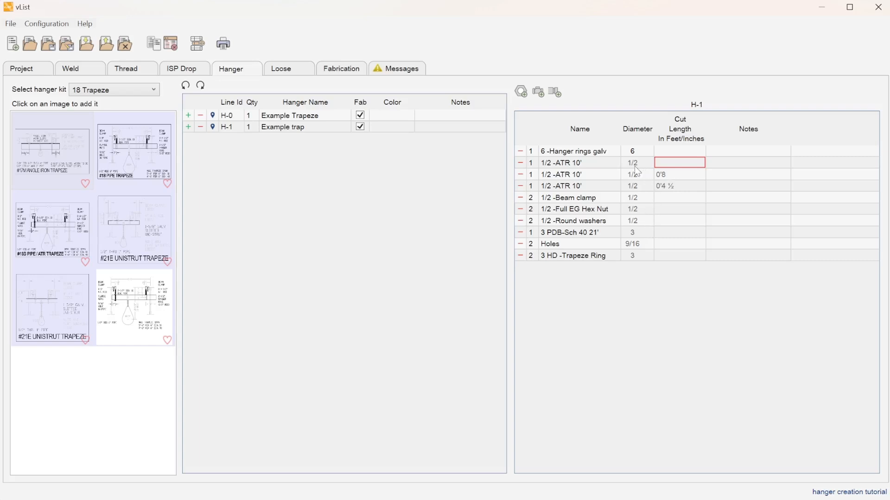
Set Example trap's cut lengths to 2'0 for the first ATR 10' rod and 5'6 for the PDB-Sch 40 21' pipe.
{"action": "left_click", "coordinate": [673, 162]}
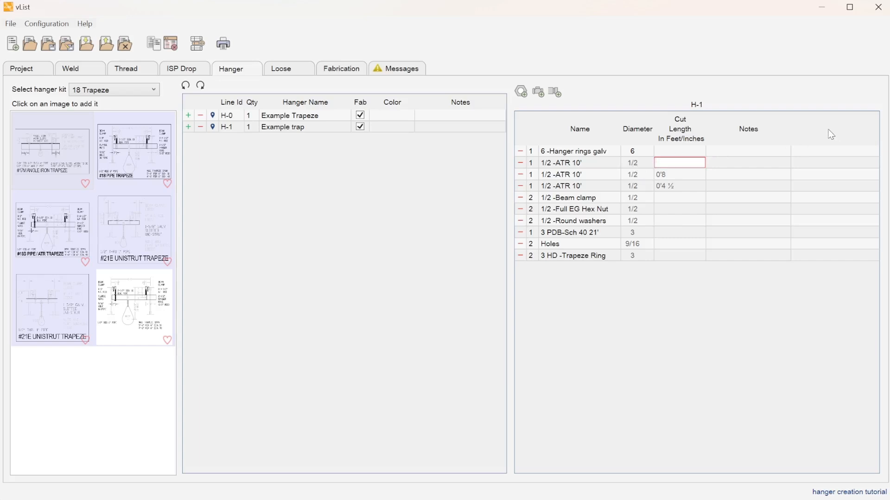
{"action": "type", "text": "2'0"}
{"action": "key", "text": "Tab"}
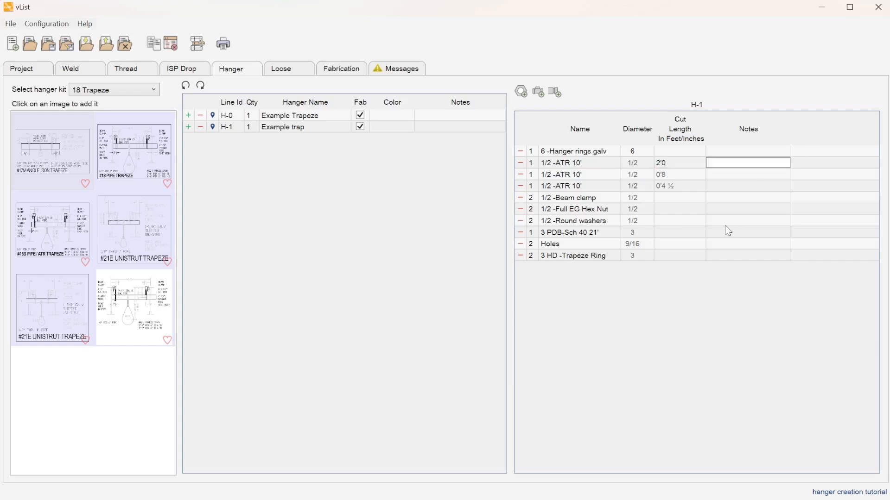
{"action": "left_click", "coordinate": [672, 232]}
{"action": "type", "text": "5'6"}
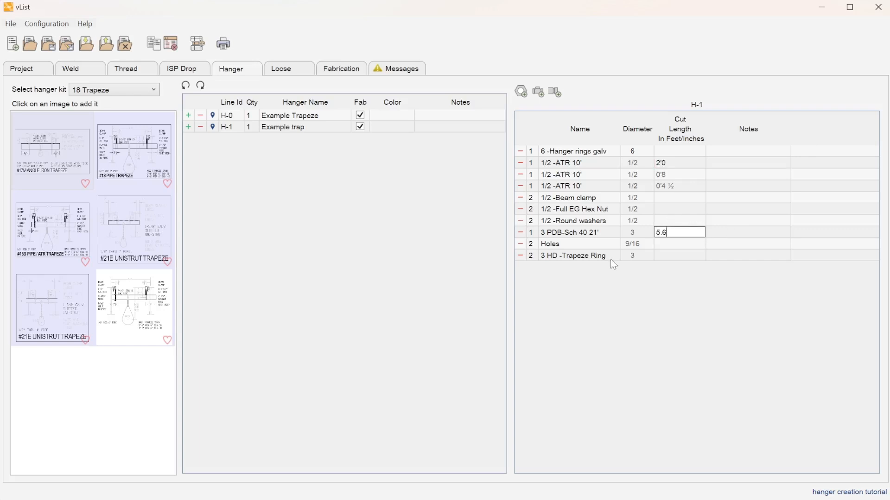
{"action": "key", "text": "Tab"}
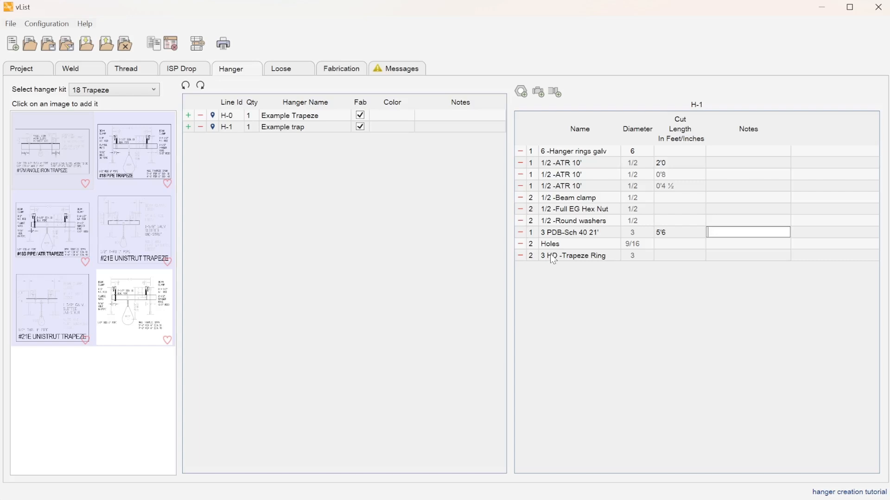